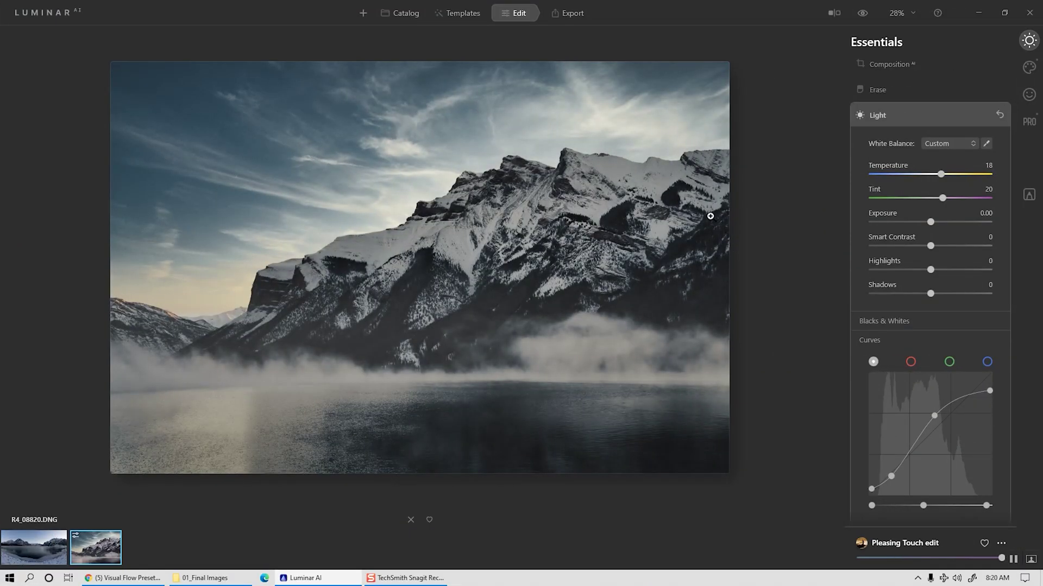
View the My Collection templates, then browse the folder picker to the Desktop.
{"action": "left_click", "coordinate": [459, 17]}
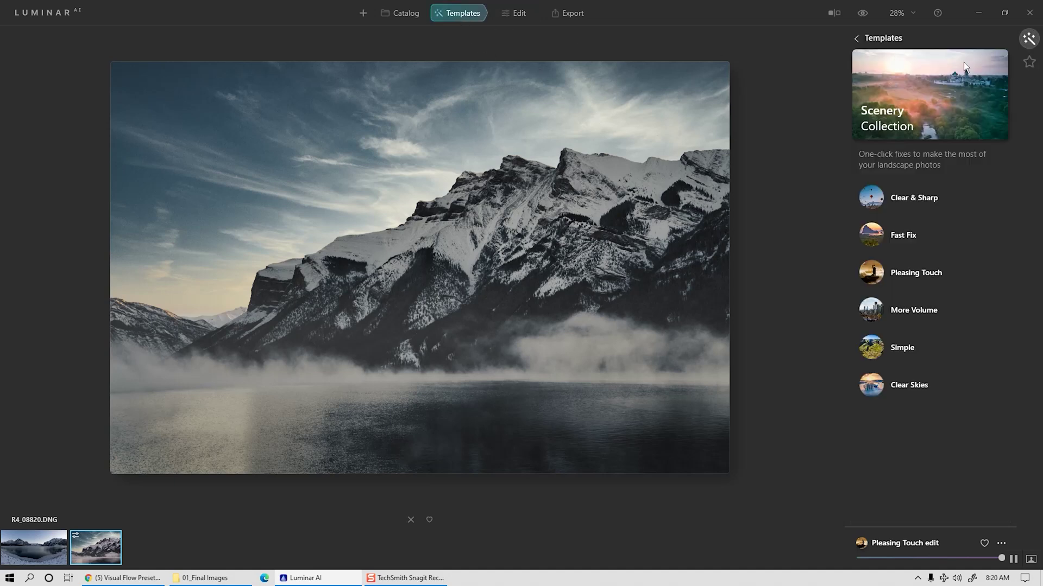
{"action": "left_click", "coordinate": [1029, 63]}
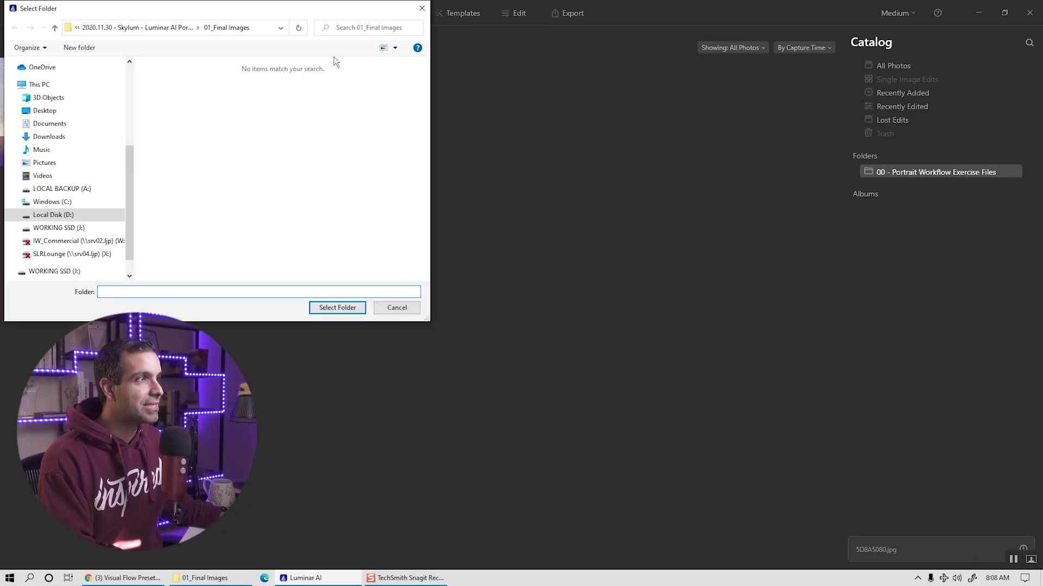
{"action": "left_click", "coordinate": [248, 157]}
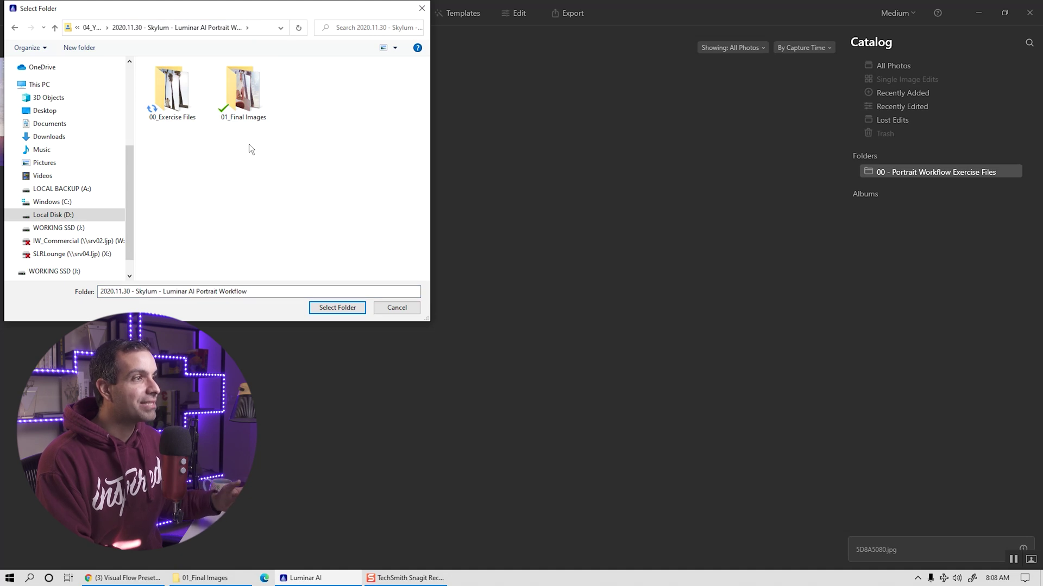
{"action": "left_click", "coordinate": [93, 28]}
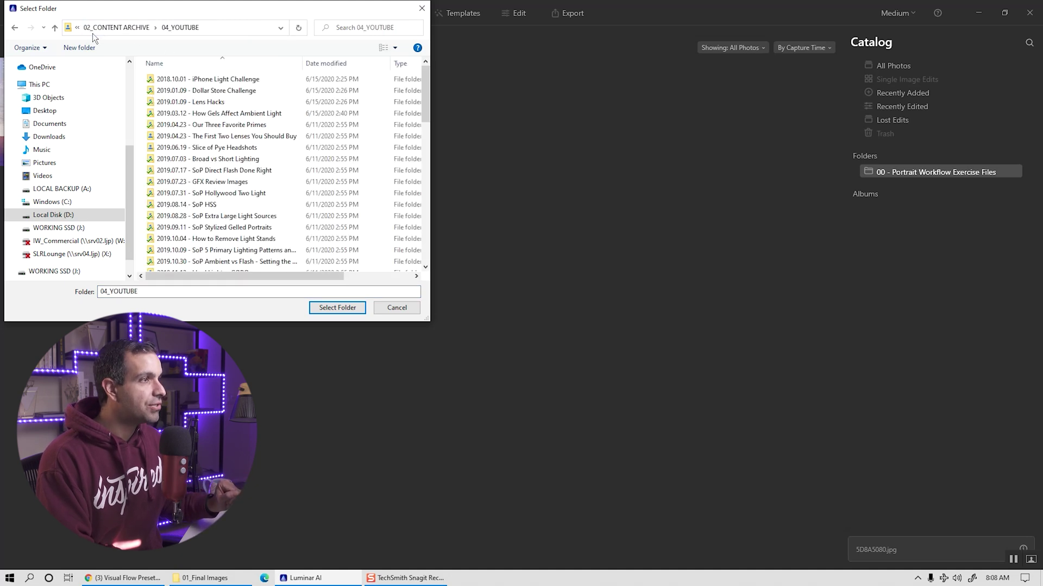
{"action": "left_click", "coordinate": [64, 112]}
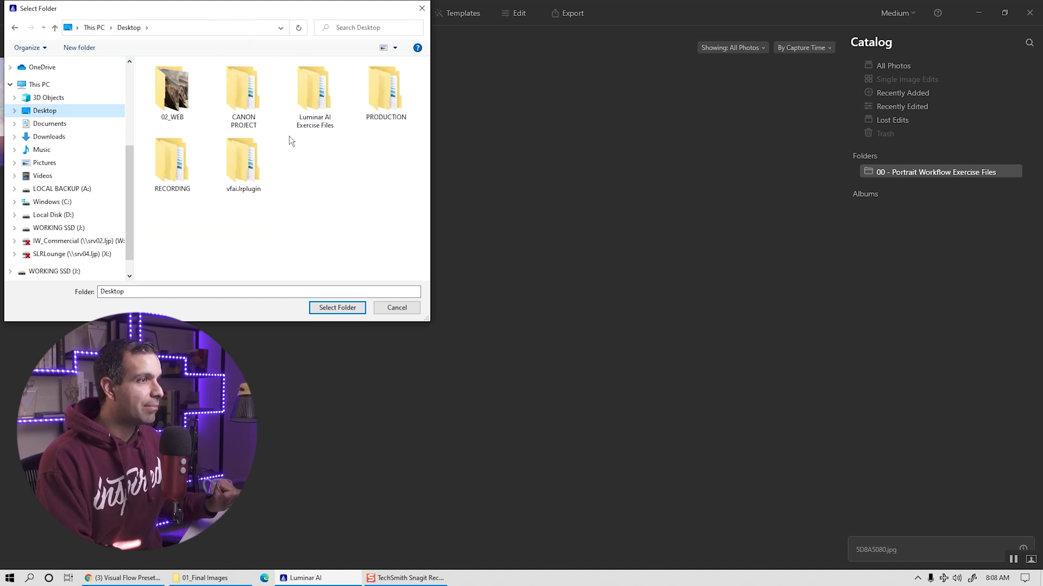
Add the 00 - Landscape Workflow Exercise Files folder to the catalog and open R4_08820.dng.
{"action": "double_click", "coordinate": [320, 108]}
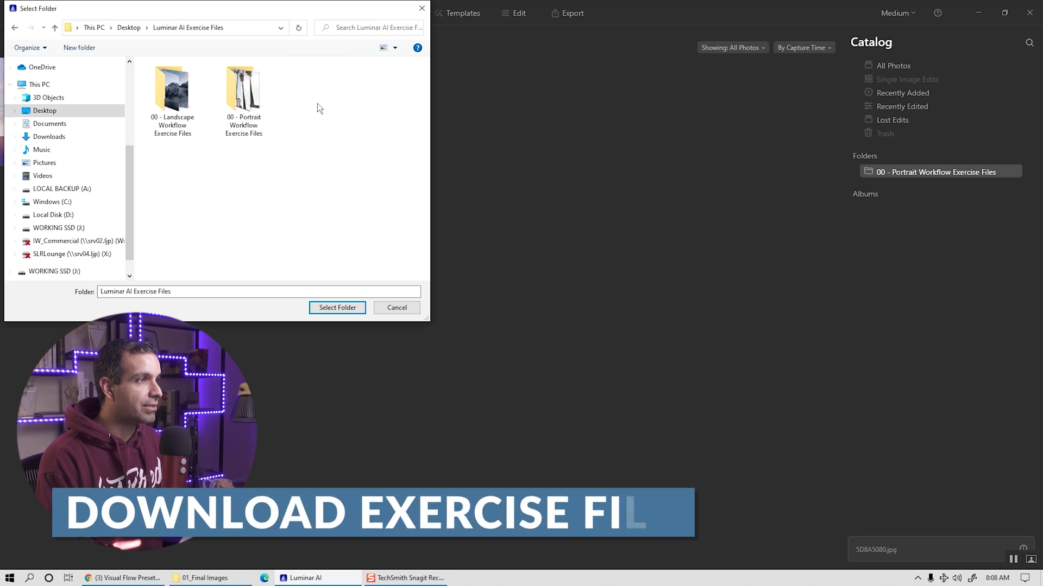
{"action": "double_click", "coordinate": [175, 101]}
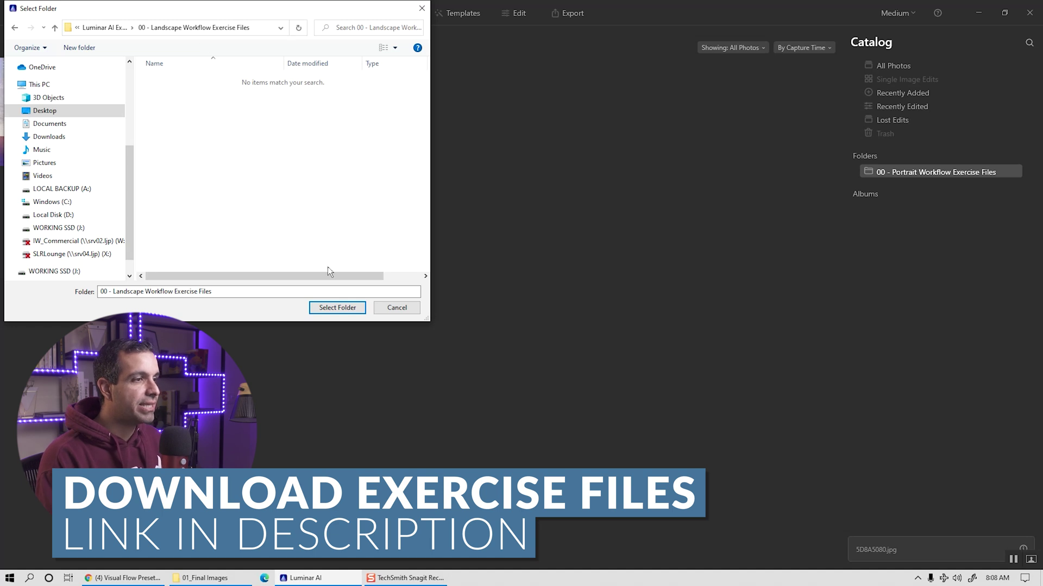
{"action": "left_click", "coordinate": [330, 309]}
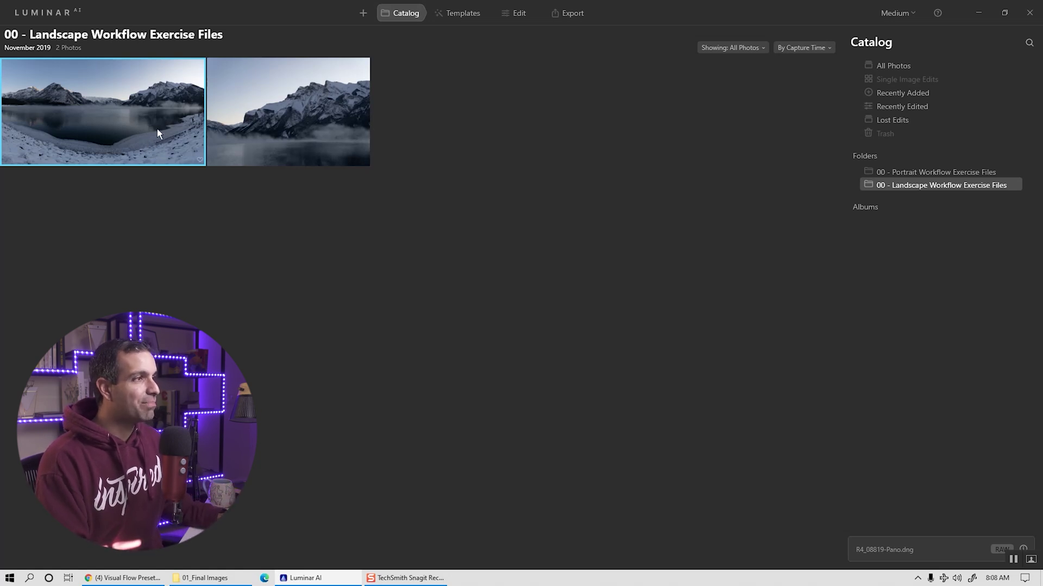
{"action": "left_click", "coordinate": [255, 115]}
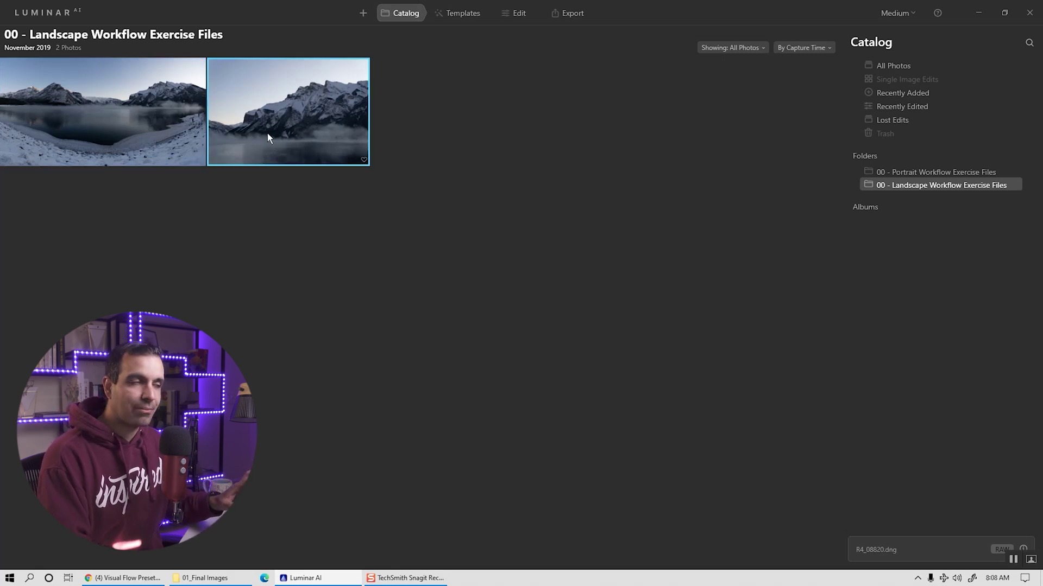
{"action": "double_click", "coordinate": [296, 116]}
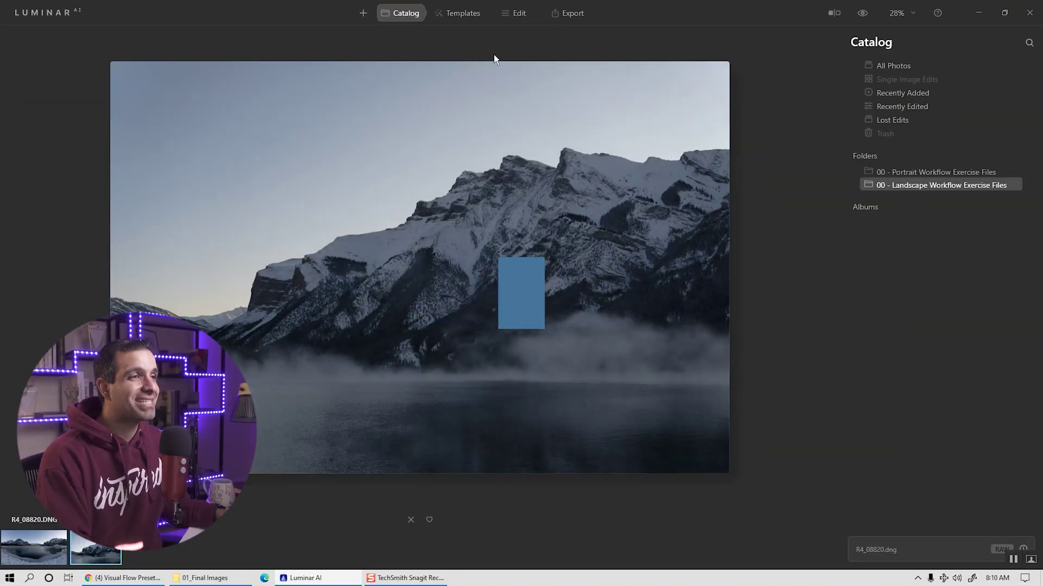
Switch to the Templates section to browse looks for the R4_08820 photo.
{"action": "left_click", "coordinate": [460, 13]}
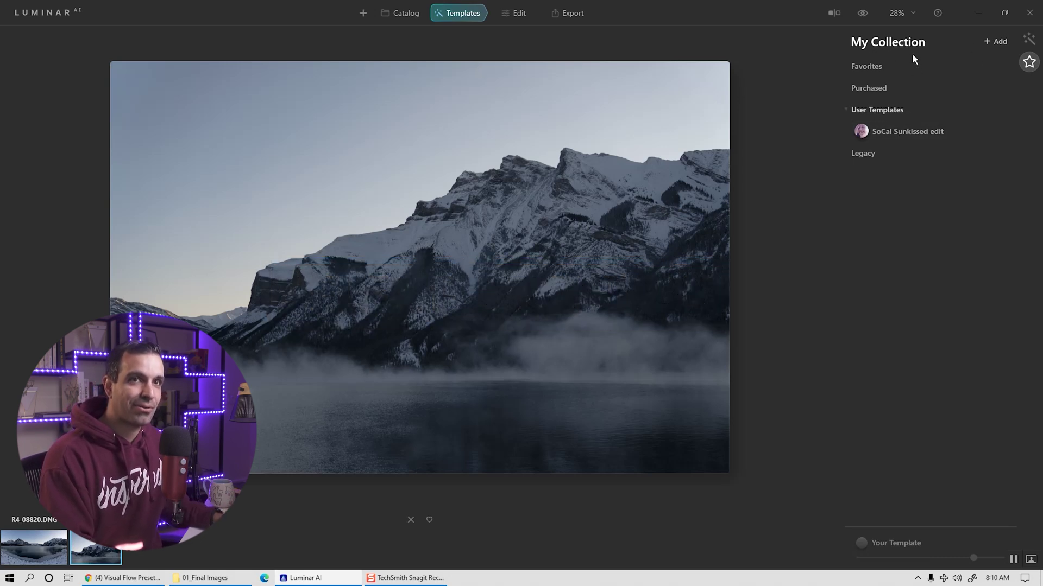
In the Scenery collection, try Clear & Sharp and Fast Fix, then apply Pleasing Touch at slightly reduced strength.
{"action": "left_click", "coordinate": [1029, 41]}
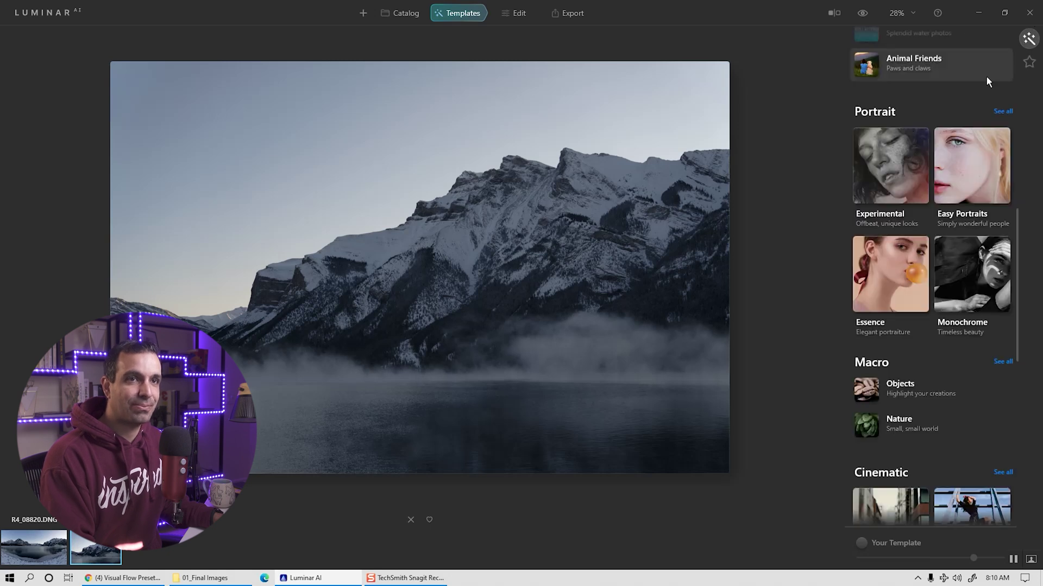
{"action": "scroll", "coordinate": [936, 106], "scroll_direction": "up", "scroll_amount": 5}
{"action": "scroll", "coordinate": [948, 125], "scroll_direction": "up", "scroll_amount": 2}
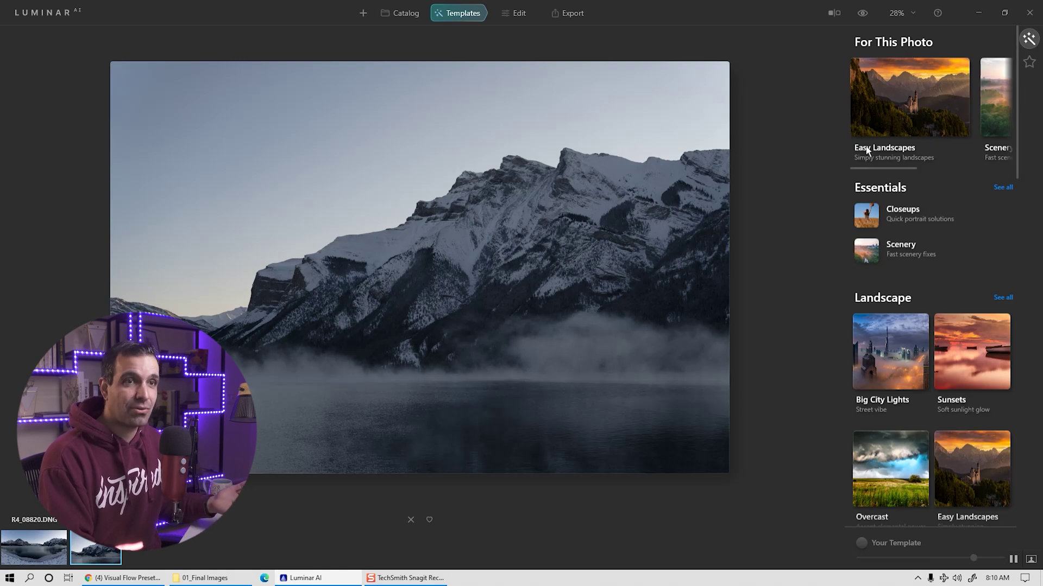
{"action": "left_click_drag", "start_coordinate": [883, 168], "coordinate": [909, 173]}
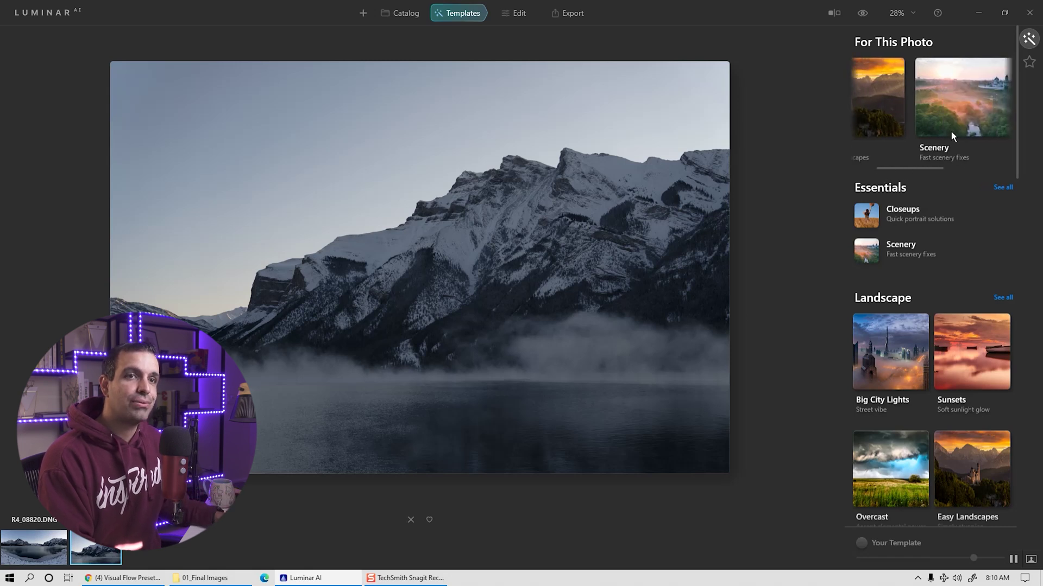
{"action": "left_click", "coordinate": [960, 110]}
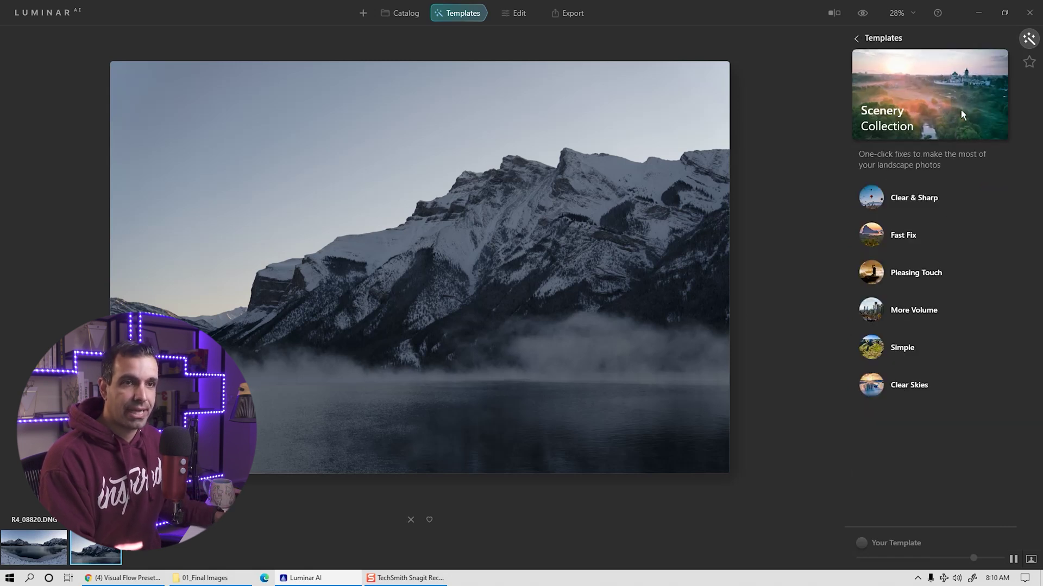
{"action": "left_click", "coordinate": [901, 198]}
{"action": "left_click", "coordinate": [900, 238]}
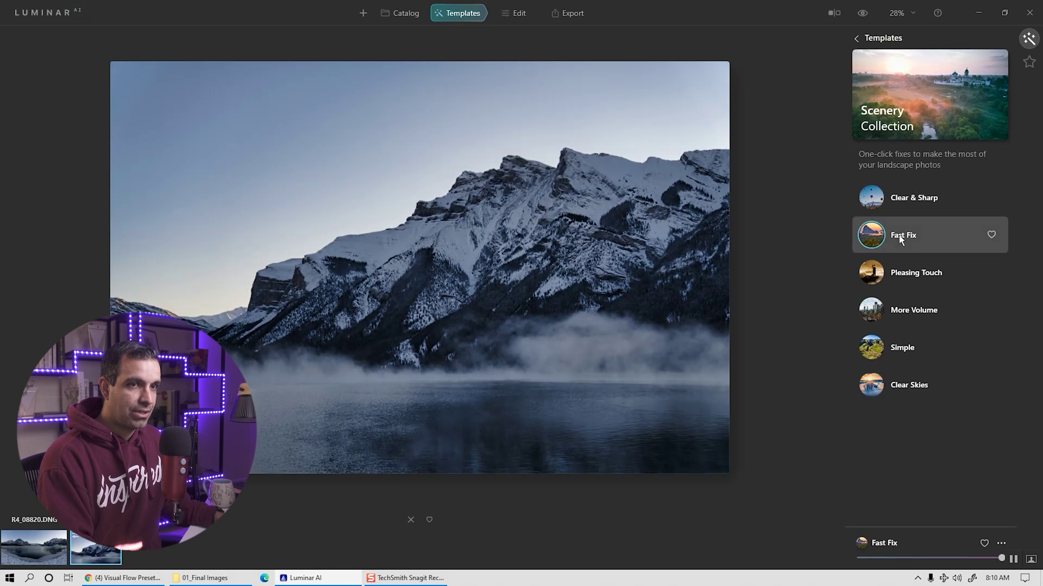
{"action": "left_click", "coordinate": [907, 272]}
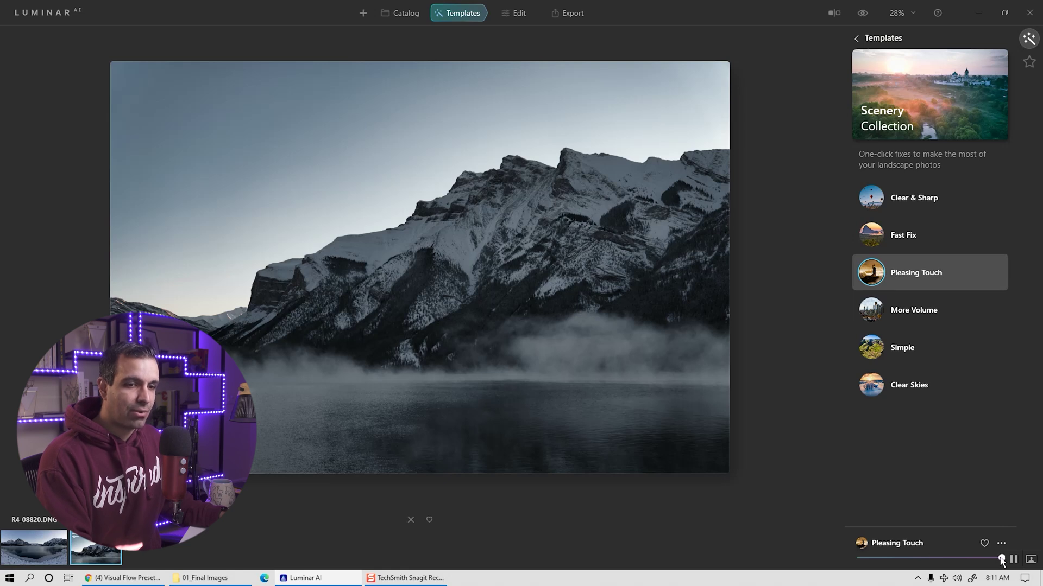
{"action": "mouse_move", "coordinate": [965, 562]}
{"action": "left_mouse_down"}
{"action": "mouse_move", "coordinate": [864, 561]}
{"action": "mouse_move", "coordinate": [970, 563]}
{"action": "mouse_move", "coordinate": [893, 563]}
{"action": "mouse_move", "coordinate": [951, 565]}
{"action": "left_mouse_up"}
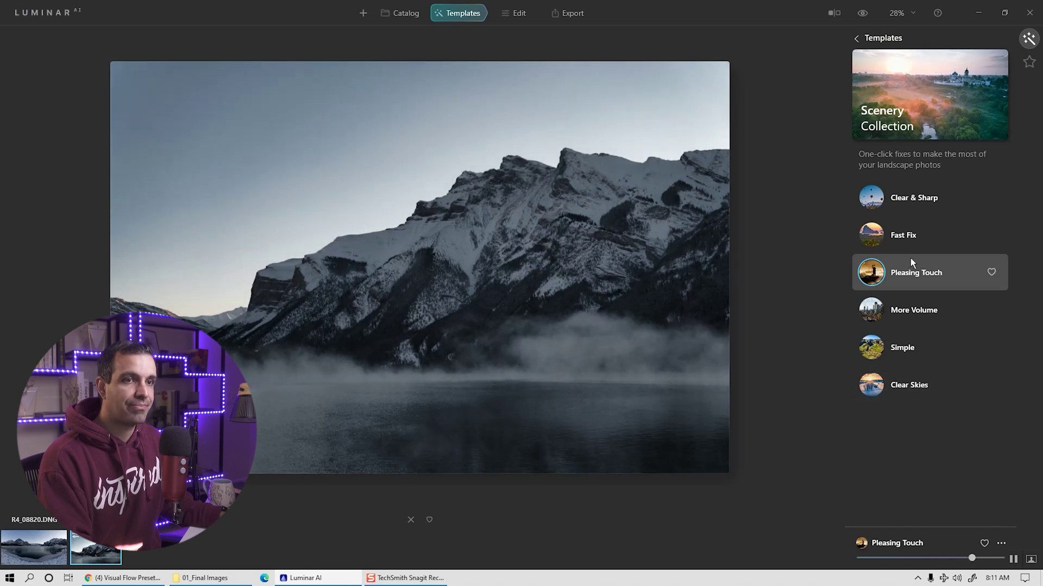
Expand the Creative Mood tool and scroll through its Choose LUT list.
{"action": "left_click", "coordinate": [516, 15]}
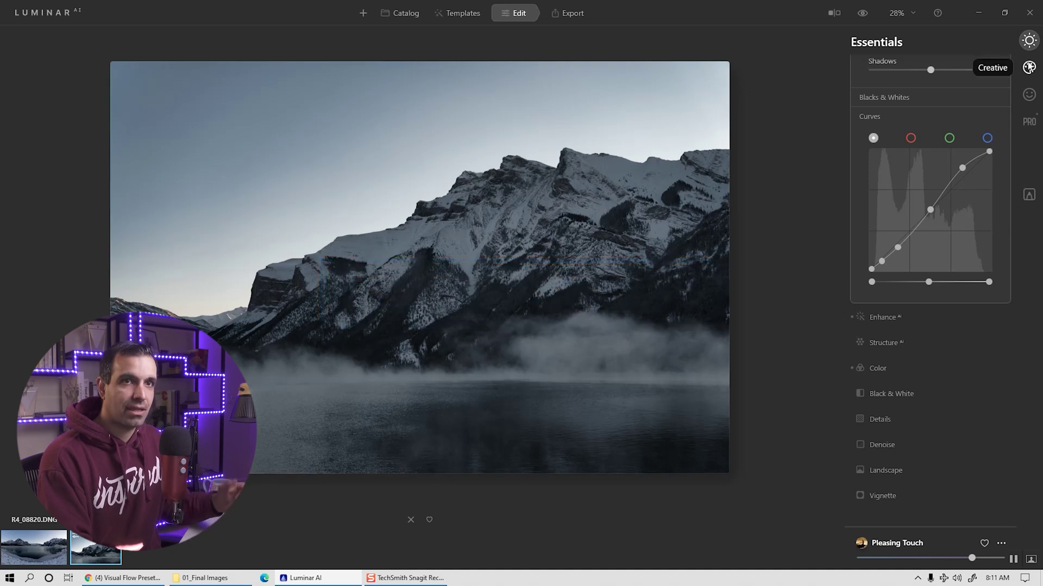
{"action": "left_click", "coordinate": [1029, 67]}
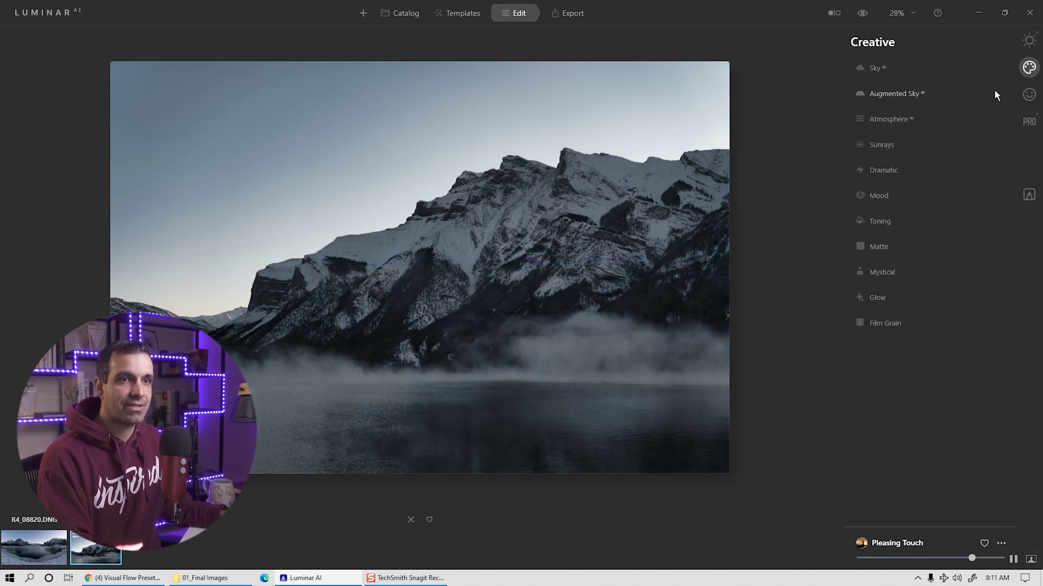
{"action": "left_click", "coordinate": [882, 194]}
{"action": "left_click", "coordinate": [889, 225]}
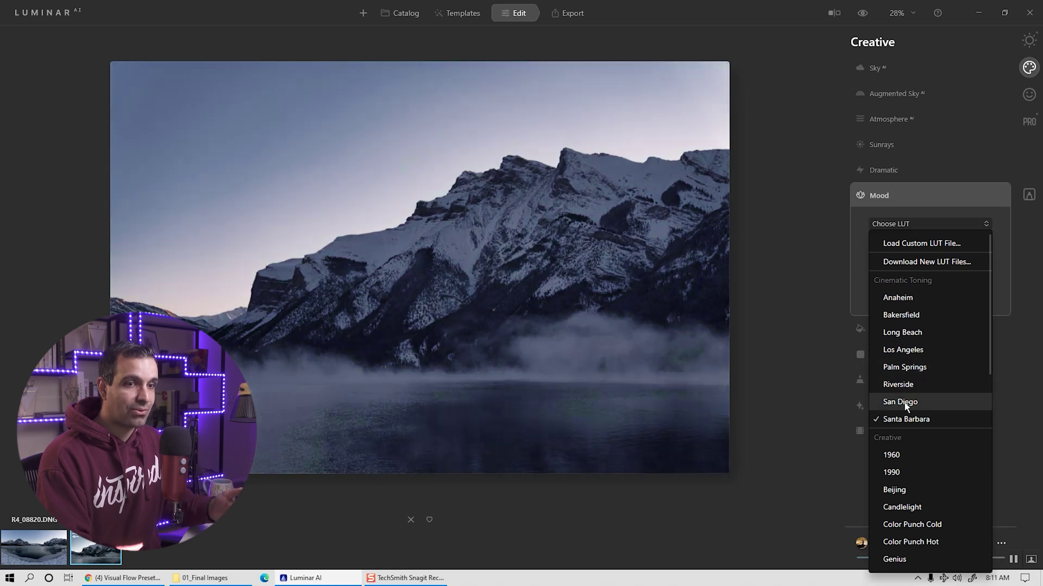
{"action": "scroll", "coordinate": [903, 416], "scroll_direction": "down", "scroll_amount": 1}
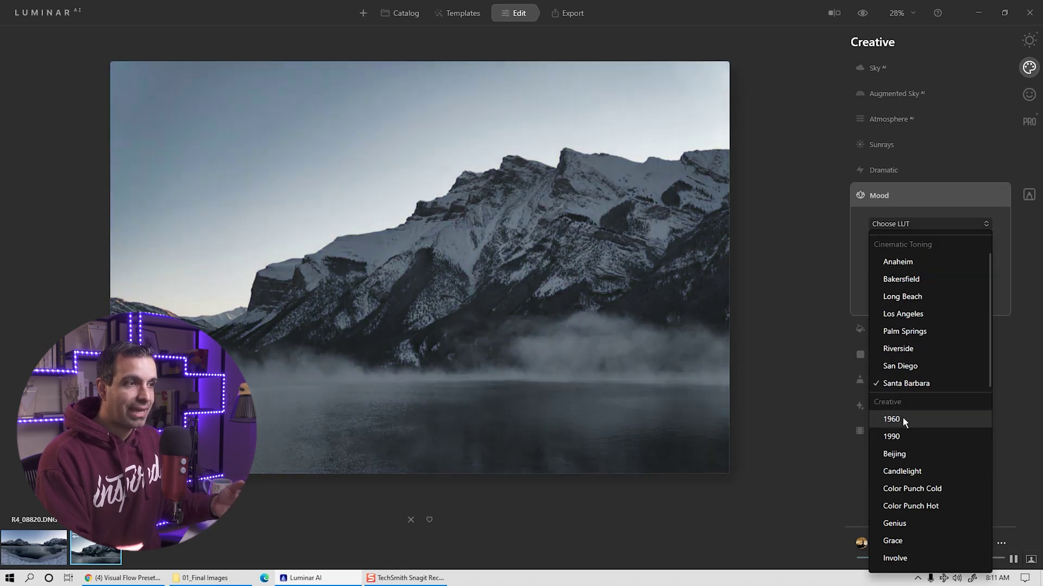
{"action": "scroll", "coordinate": [903, 419], "scroll_direction": "down", "scroll_amount": 1}
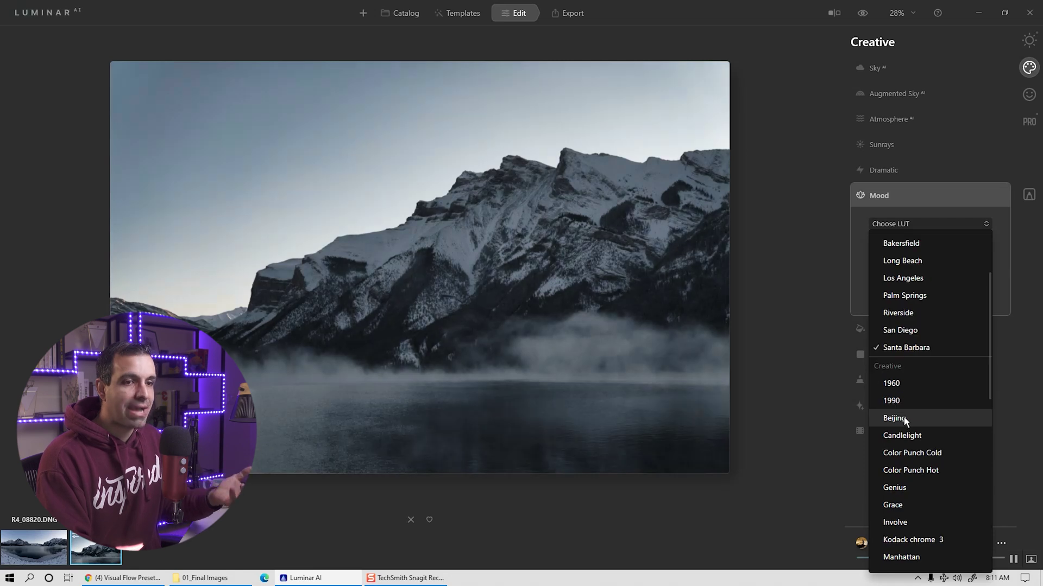
{"action": "scroll", "coordinate": [920, 394], "scroll_direction": "down", "scroll_amount": 1}
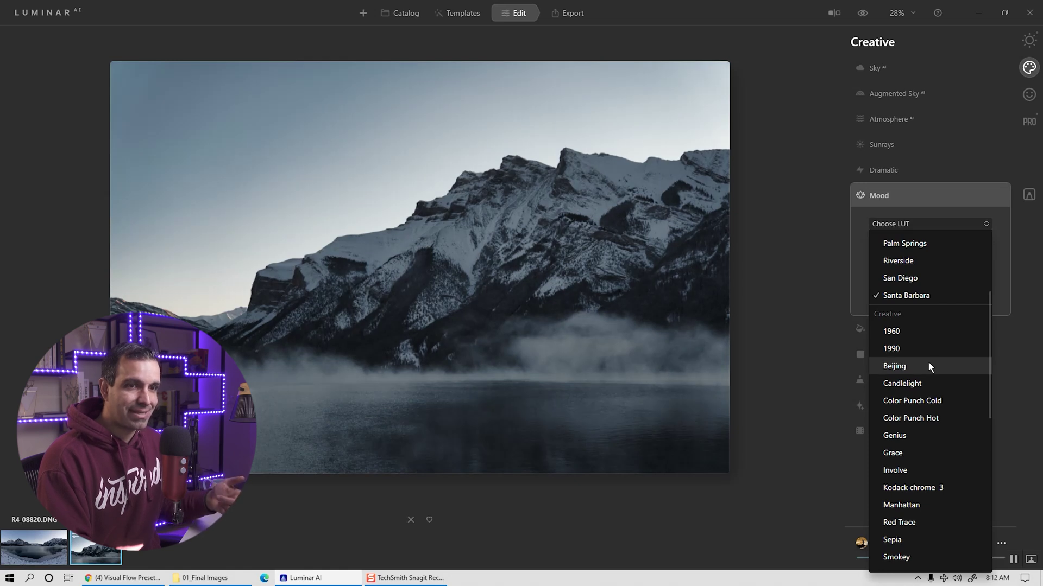
Apply the Beijing LUT at Amount 30, with Contrast and Saturation at -30.
{"action": "left_click", "coordinate": [929, 366]}
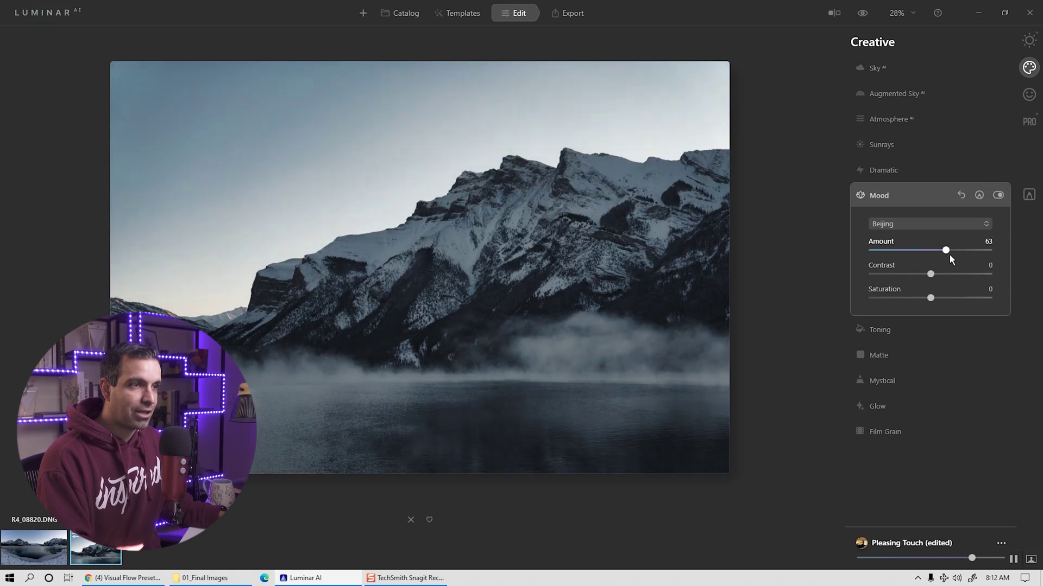
{"action": "mouse_move", "coordinate": [931, 257]}
{"action": "left_mouse_down"}
{"action": "mouse_move", "coordinate": [888, 259]}
{"action": "mouse_move", "coordinate": [911, 261]}
{"action": "left_mouse_up"}
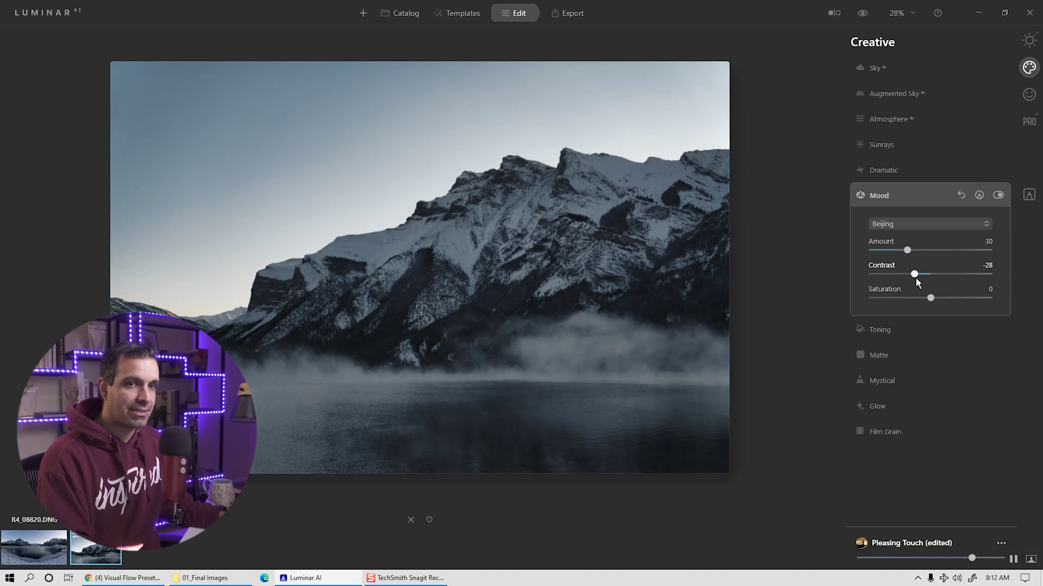
{"action": "left_click_drag", "start_coordinate": [915, 278], "coordinate": [913, 301]}
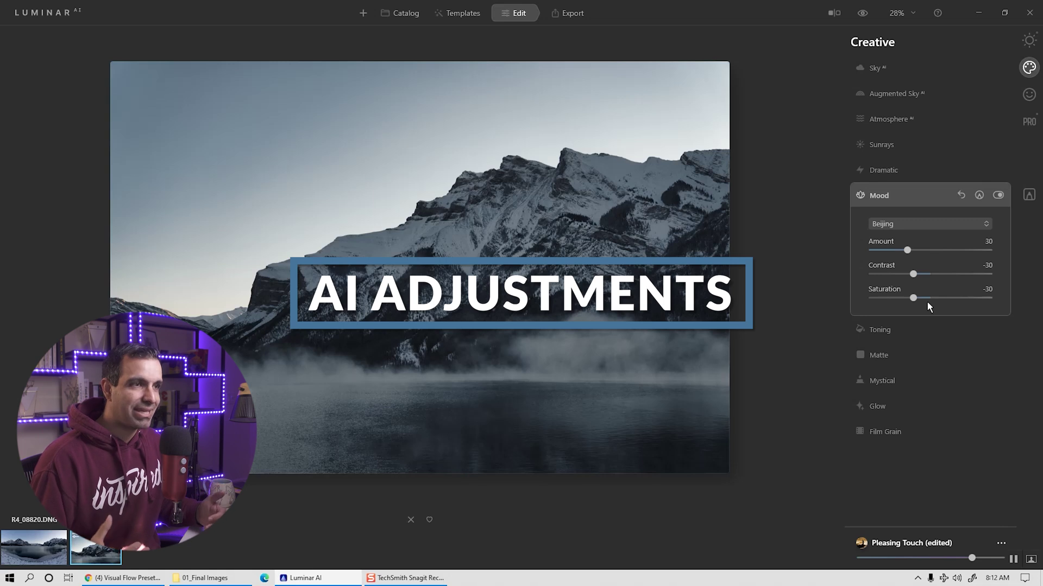
In Sky AI, try Galaxy 1, Starry Night 1, Sunset 1 and Dramatic Sunset 7, then choose Dramatic Sunset 4.
{"action": "left_click", "coordinate": [879, 68]}
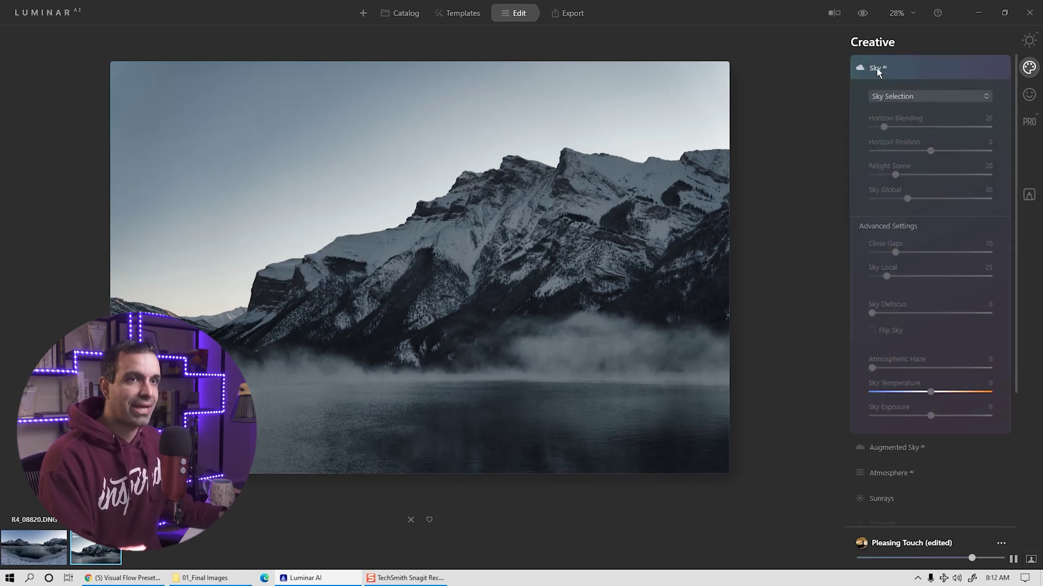
{"action": "left_click", "coordinate": [899, 96]}
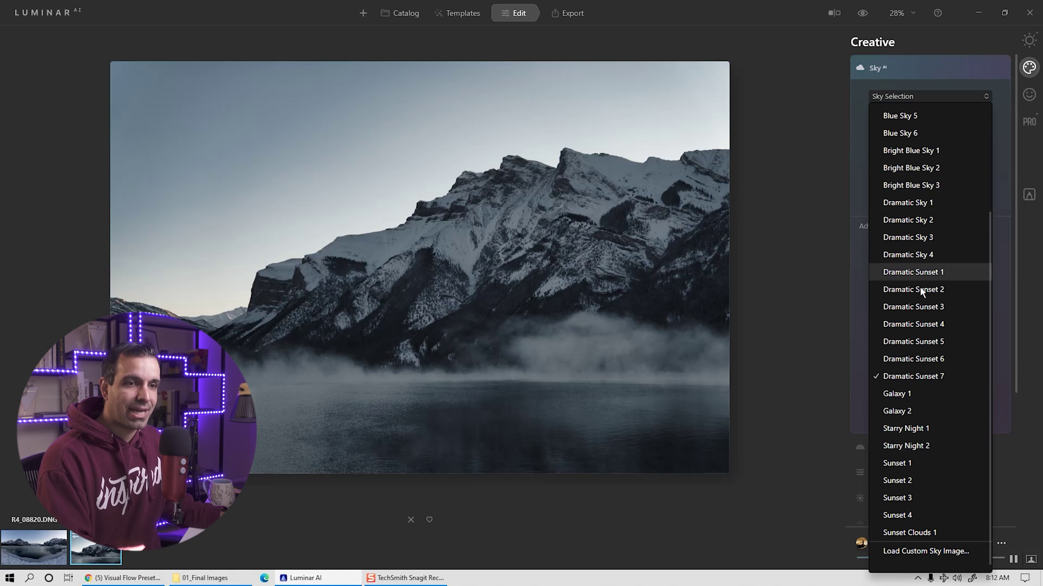
{"action": "left_click", "coordinate": [907, 394]}
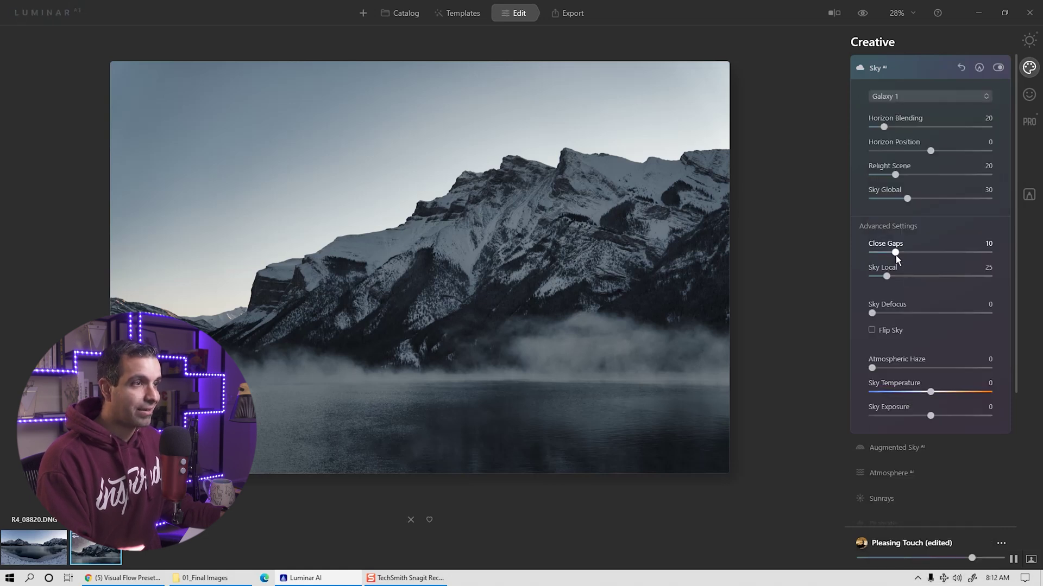
{"action": "left_click", "coordinate": [917, 95]}
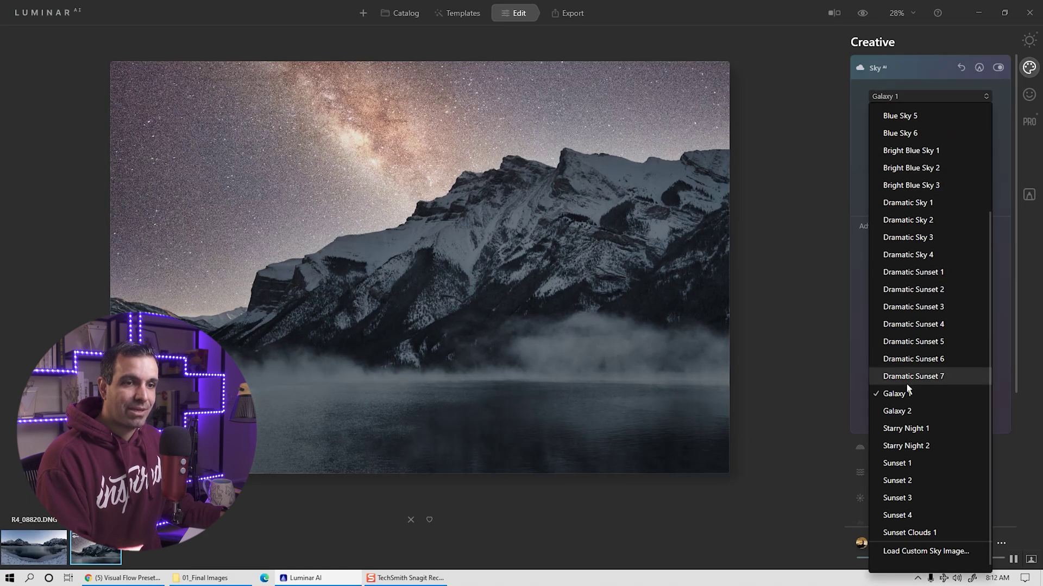
{"action": "left_click", "coordinate": [914, 430]}
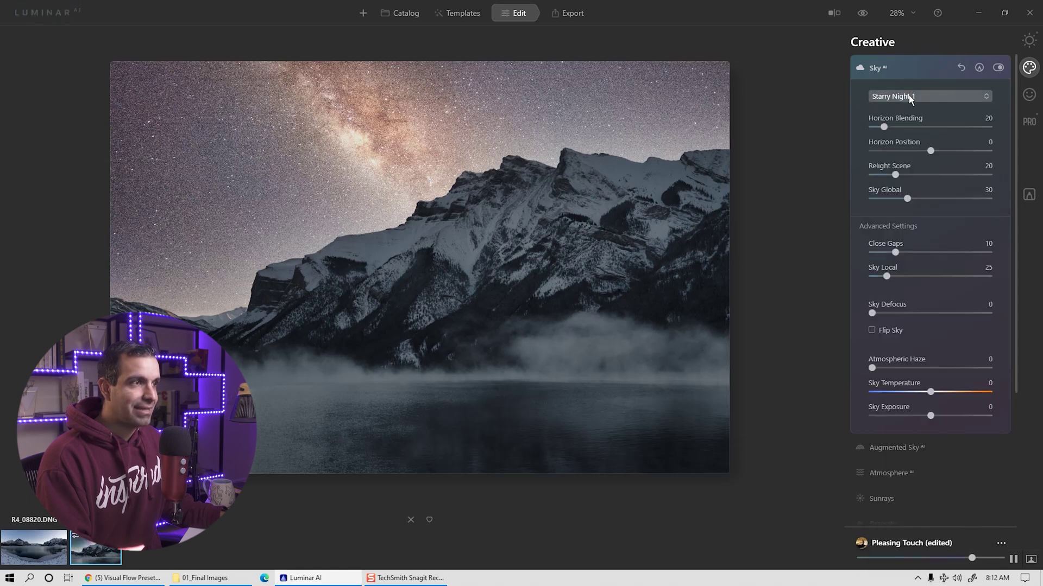
{"action": "left_click", "coordinate": [910, 97]}
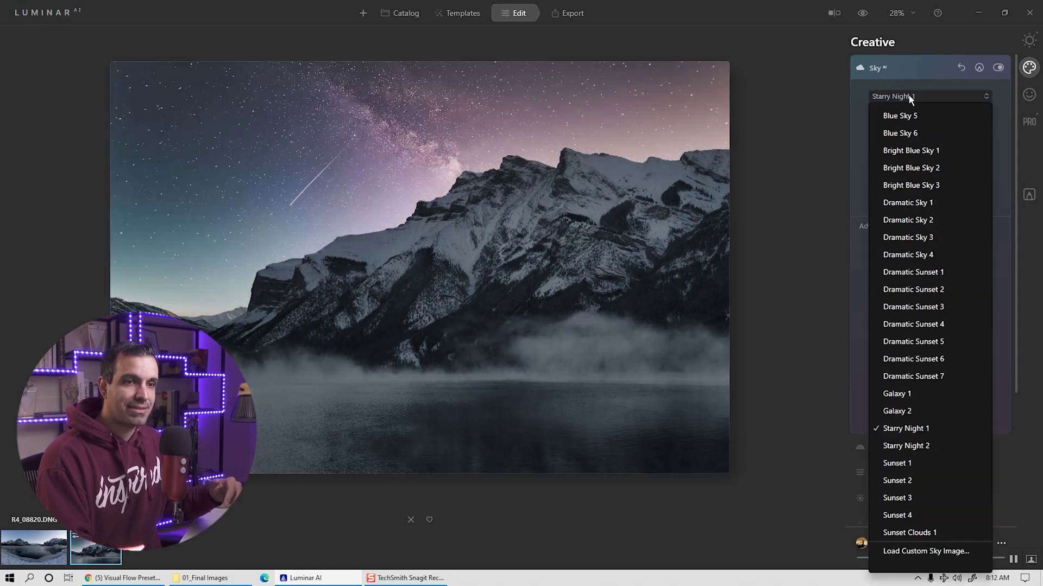
{"action": "left_click", "coordinate": [918, 459]}
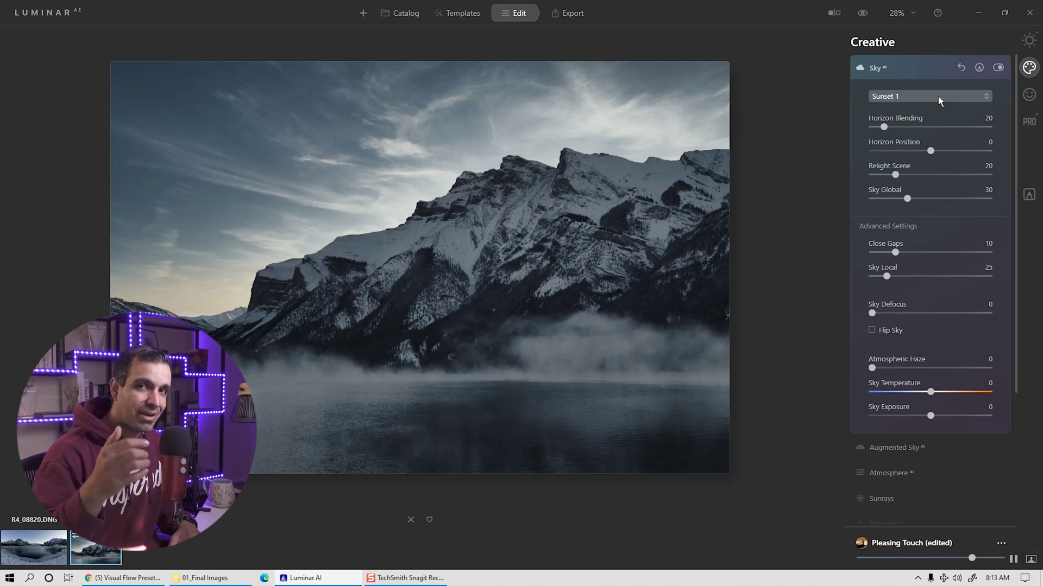
{"action": "left_click", "coordinate": [937, 96]}
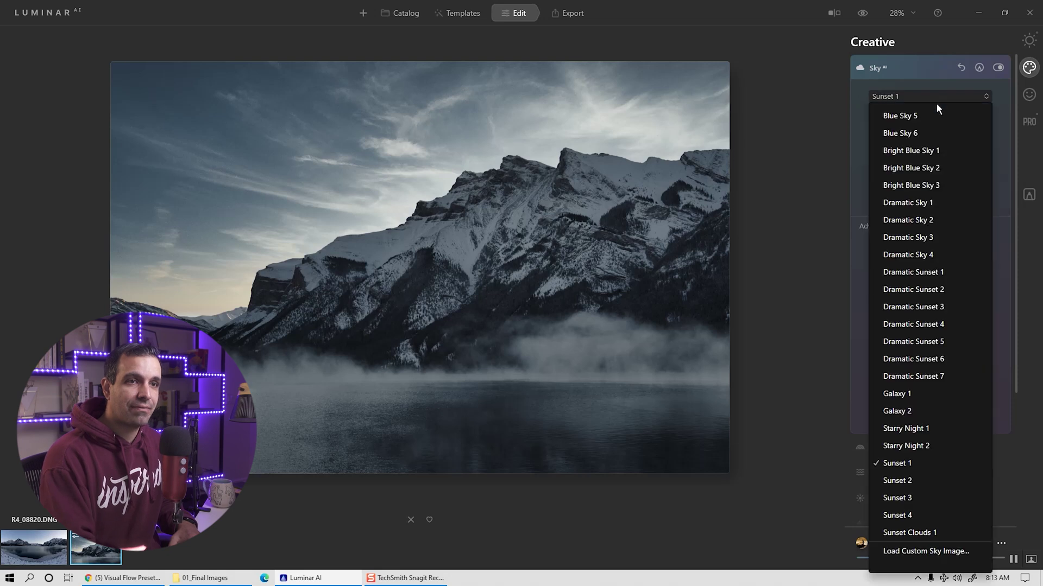
{"action": "left_click", "coordinate": [949, 373]}
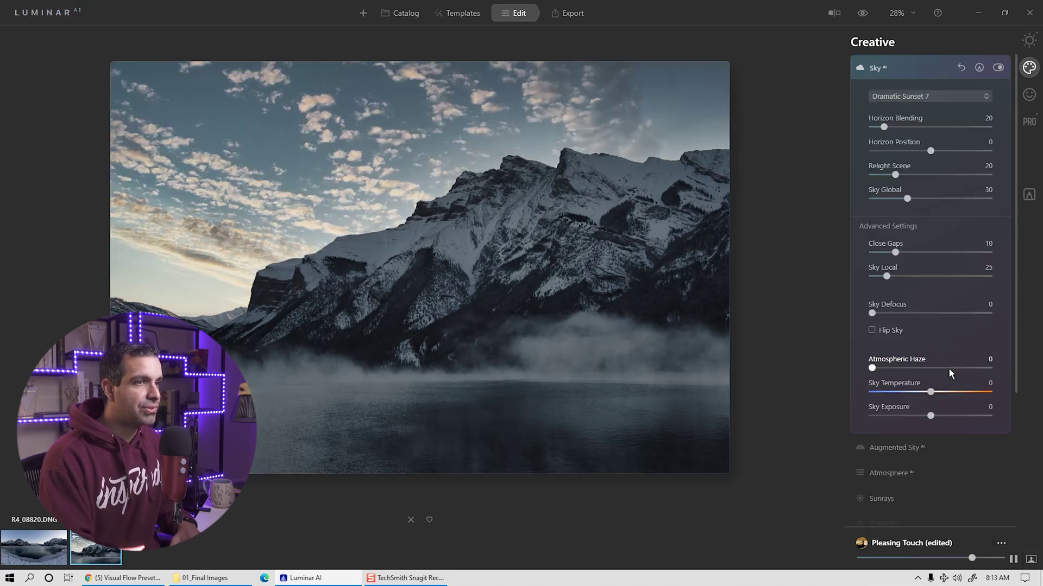
{"action": "left_click", "coordinate": [924, 97]}
{"action": "left_click", "coordinate": [930, 324]}
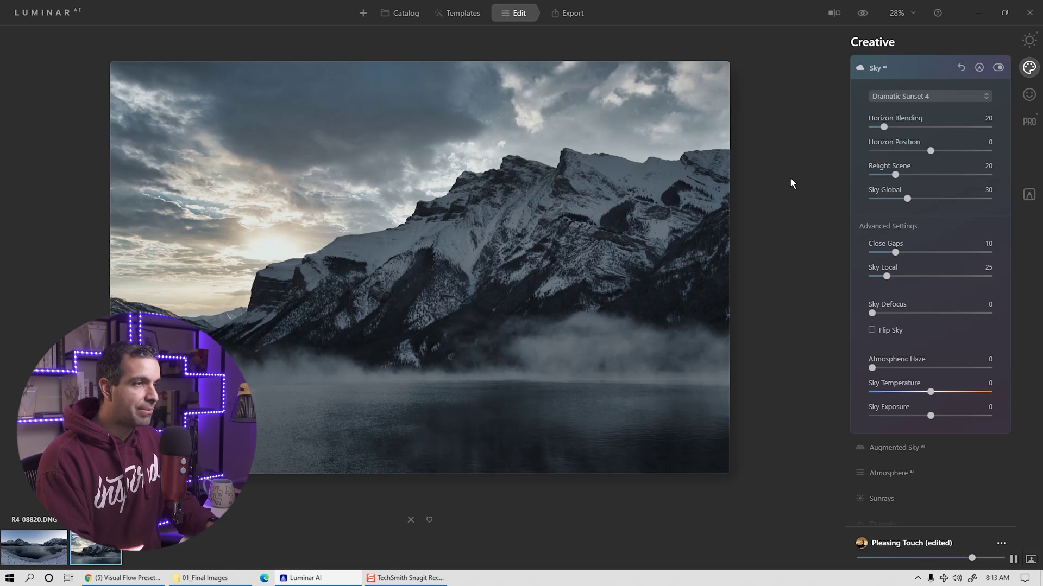
Compare before/after with the backslash shortcut, then reopen the Sky Selection list.
{"action": "key", "text": "backslash"}
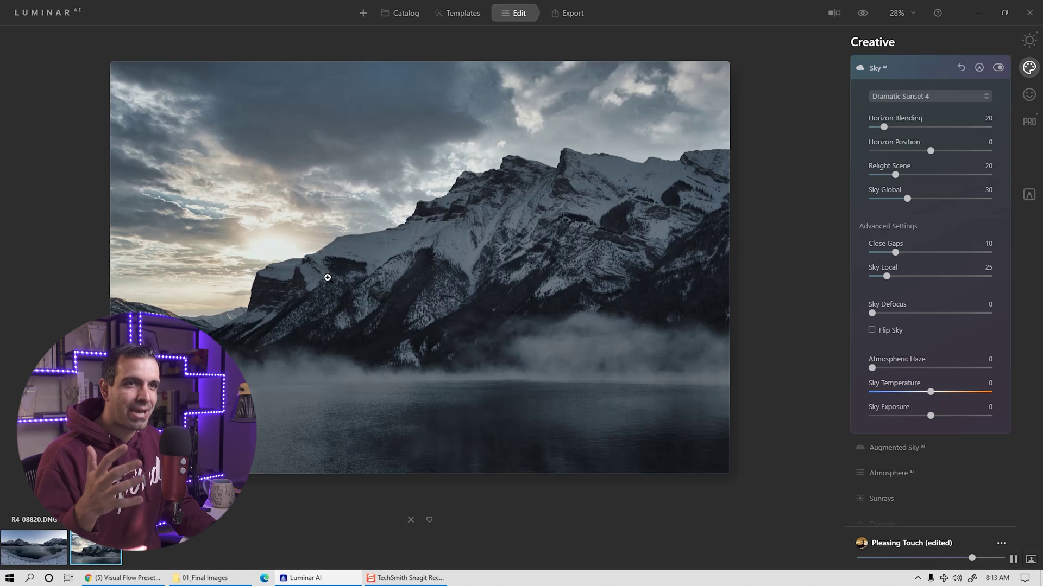
{"action": "left_click", "coordinate": [896, 96]}
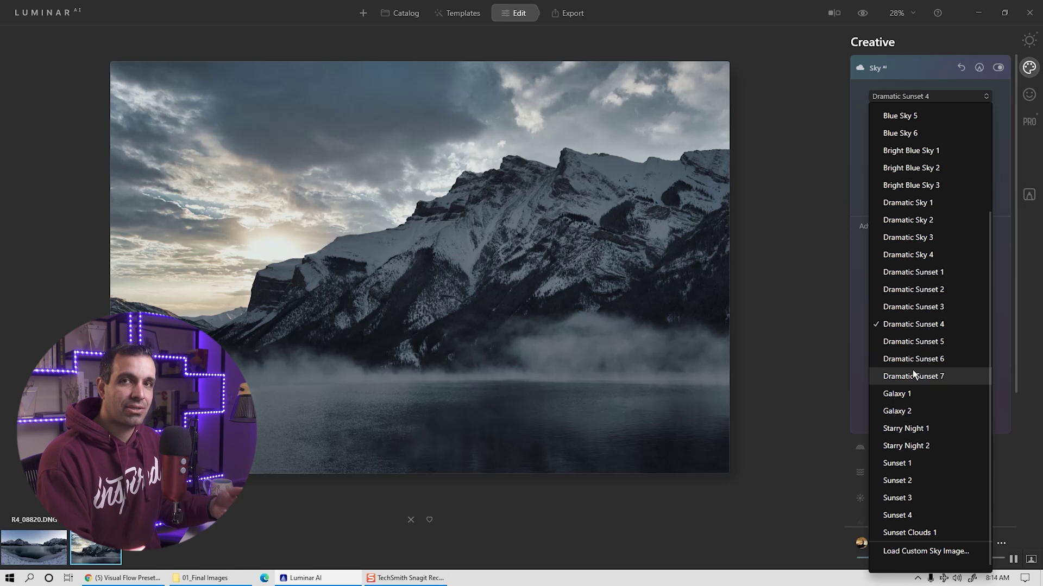
Switch the sky to Sunset 1 with Atmospheric Haze at 60, then zoom to full size.
{"action": "left_click", "coordinate": [916, 462]}
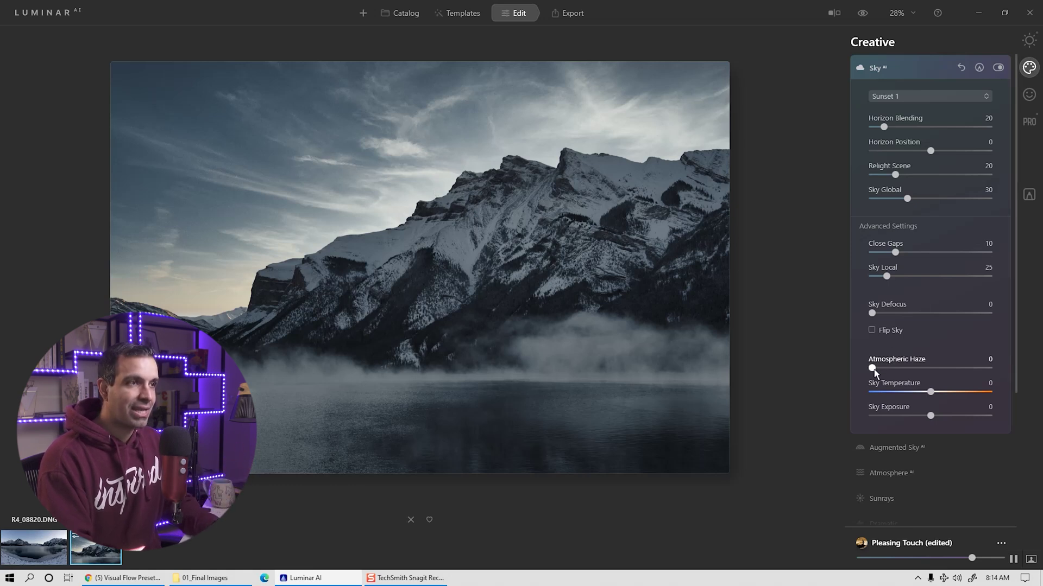
{"action": "left_click_drag", "start_coordinate": [888, 367], "coordinate": [939, 374]}
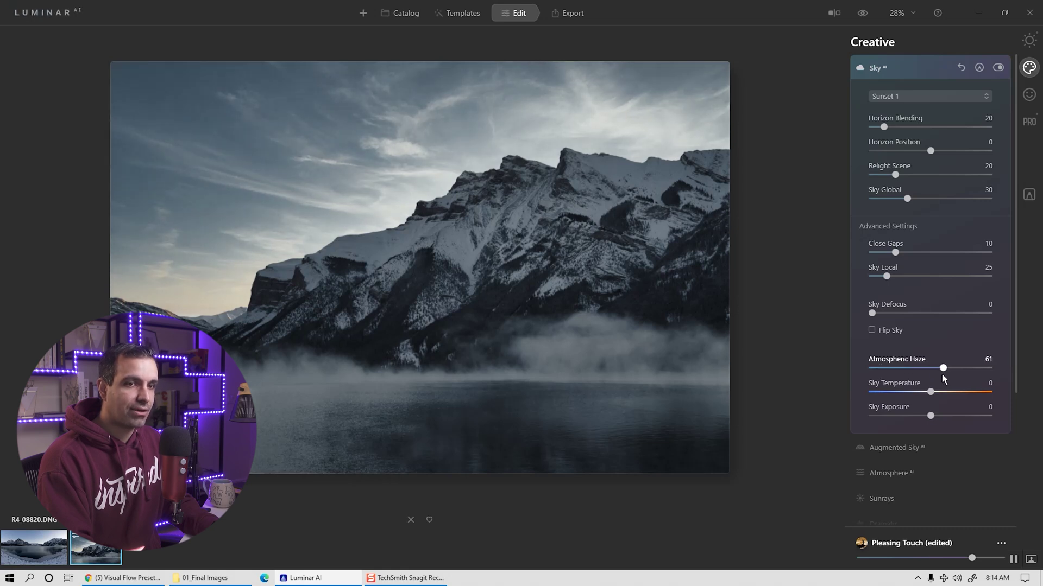
{"action": "left_click_drag", "start_coordinate": [942, 374], "coordinate": [941, 374]}
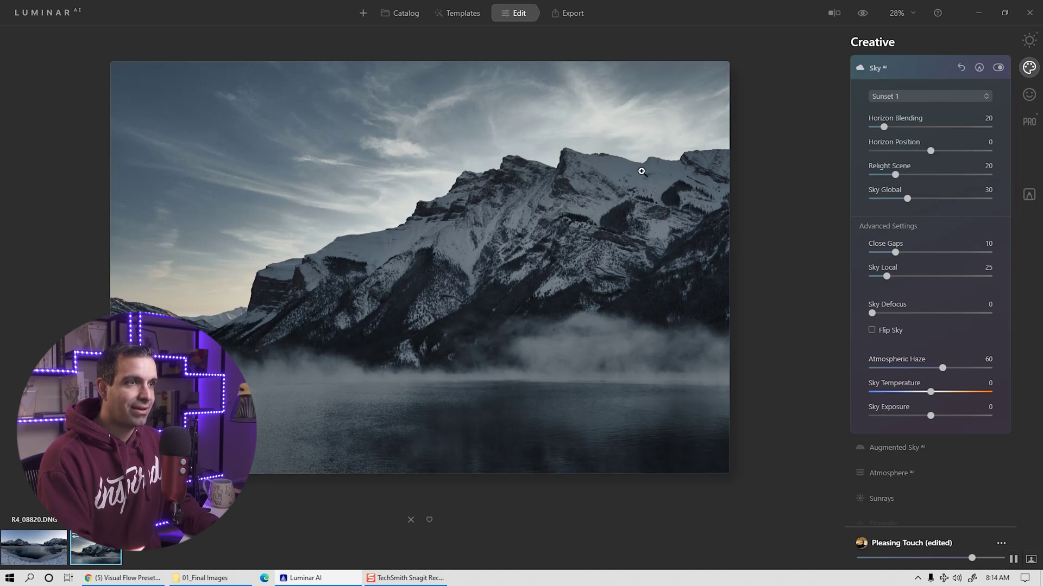
{"action": "left_click", "coordinate": [565, 151]}
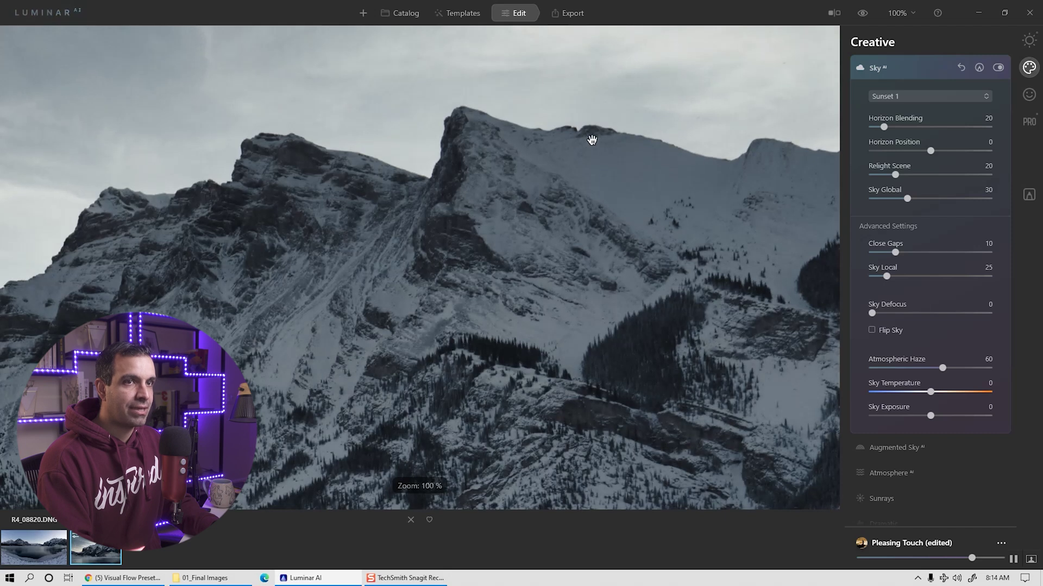
{"action": "left_click_drag", "start_coordinate": [592, 135], "coordinate": [550, 201]}
{"action": "left_click_drag", "start_coordinate": [442, 225], "coordinate": [575, 180]}
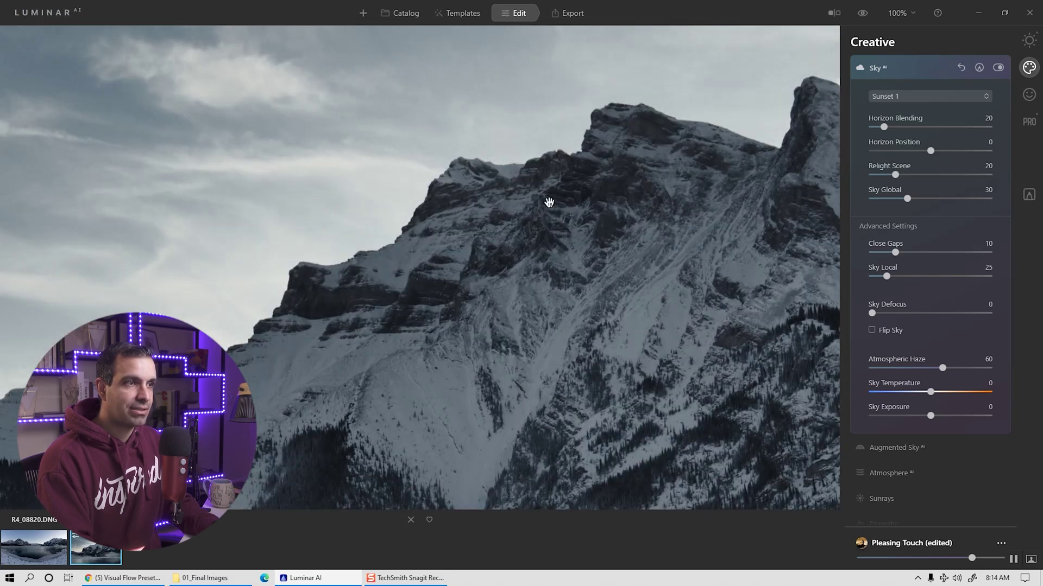
{"action": "mouse_move", "coordinate": [549, 202]}
{"action": "left_mouse_down"}
{"action": "mouse_move", "coordinate": [429, 212]}
{"action": "mouse_move", "coordinate": [582, 144]}
{"action": "mouse_move", "coordinate": [470, 140]}
{"action": "mouse_move", "coordinate": [350, 208]}
{"action": "mouse_move", "coordinate": [568, 206]}
{"action": "left_mouse_up"}
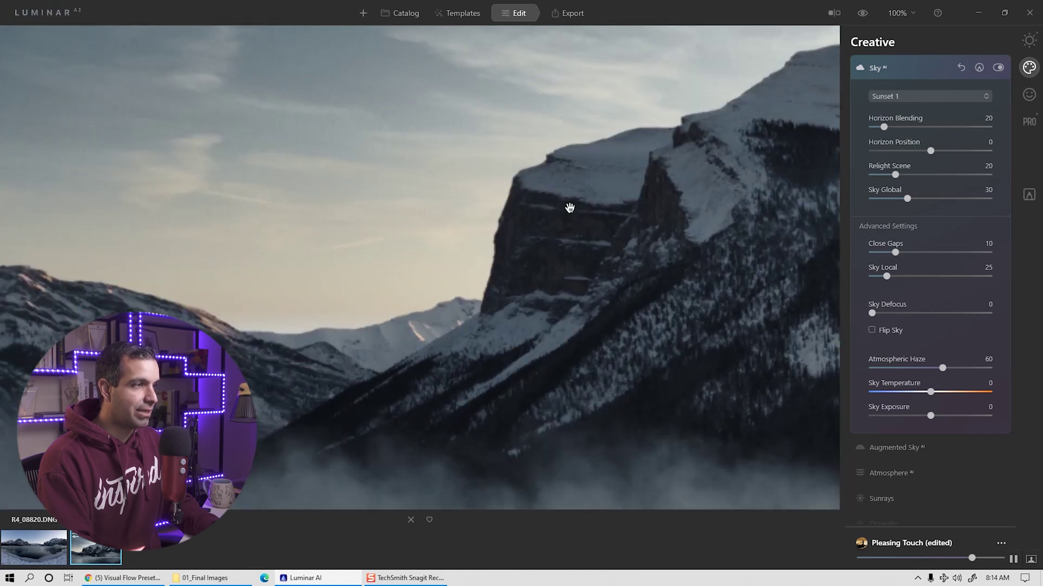
{"action": "left_click", "coordinate": [461, 220]}
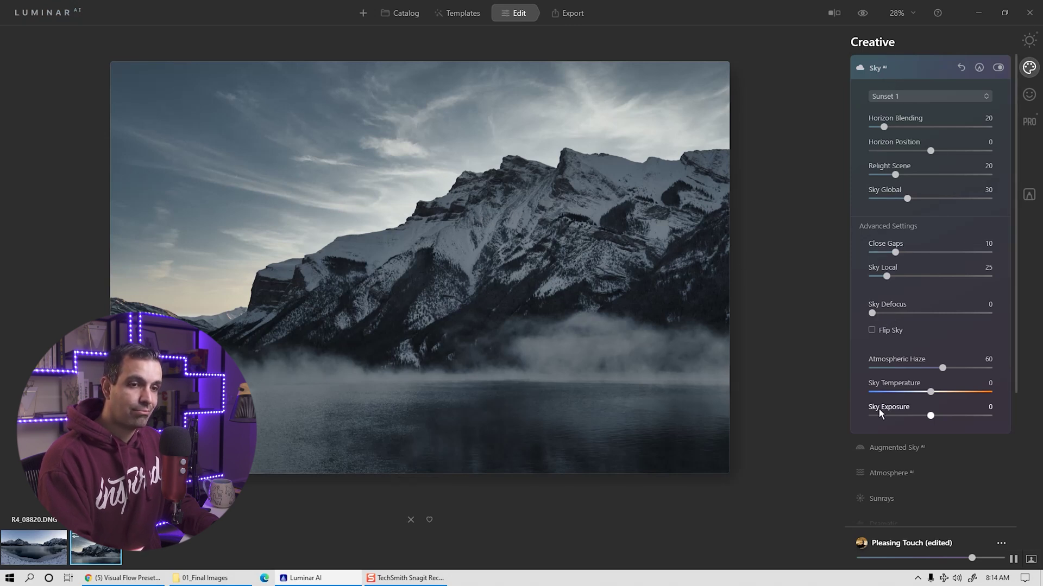
{"action": "left_click", "coordinate": [896, 474]}
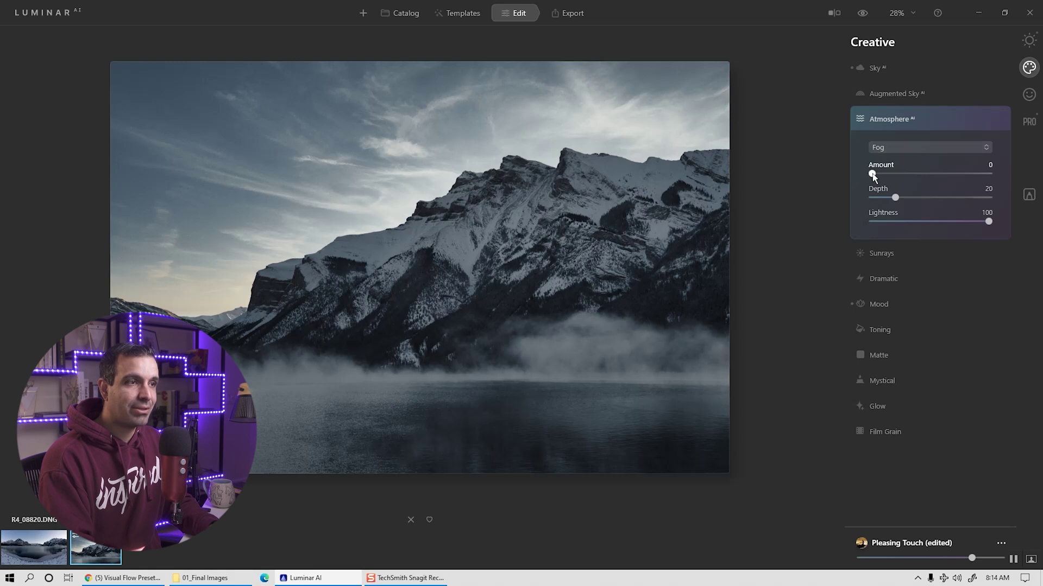
Add fog in Atmosphere AI, trying Mist and Haze before settling on Layered Fog.
{"action": "left_click_drag", "start_coordinate": [872, 173], "coordinate": [938, 152]}
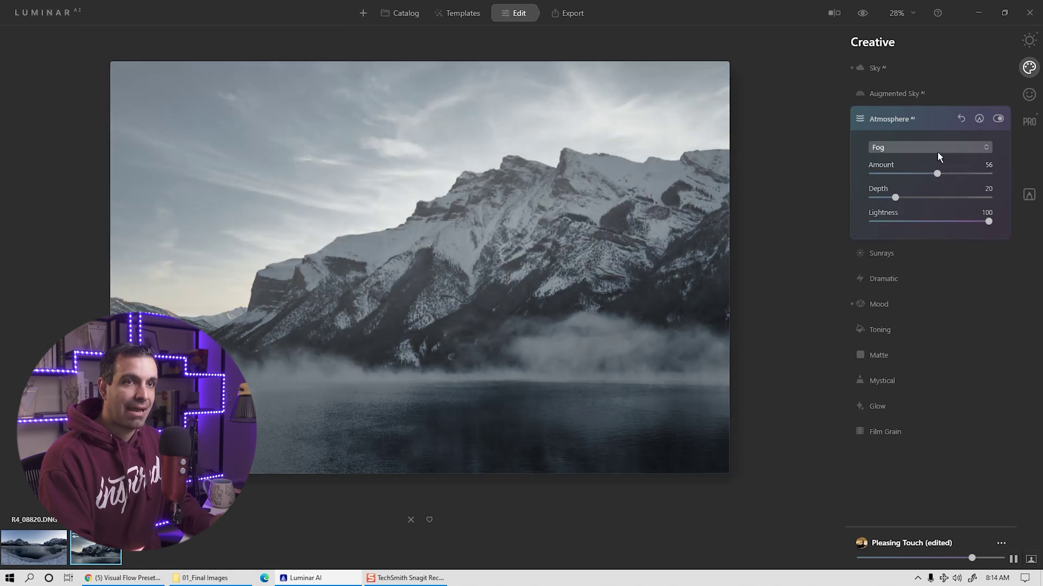
{"action": "left_click", "coordinate": [937, 152]}
{"action": "left_click", "coordinate": [902, 184]}
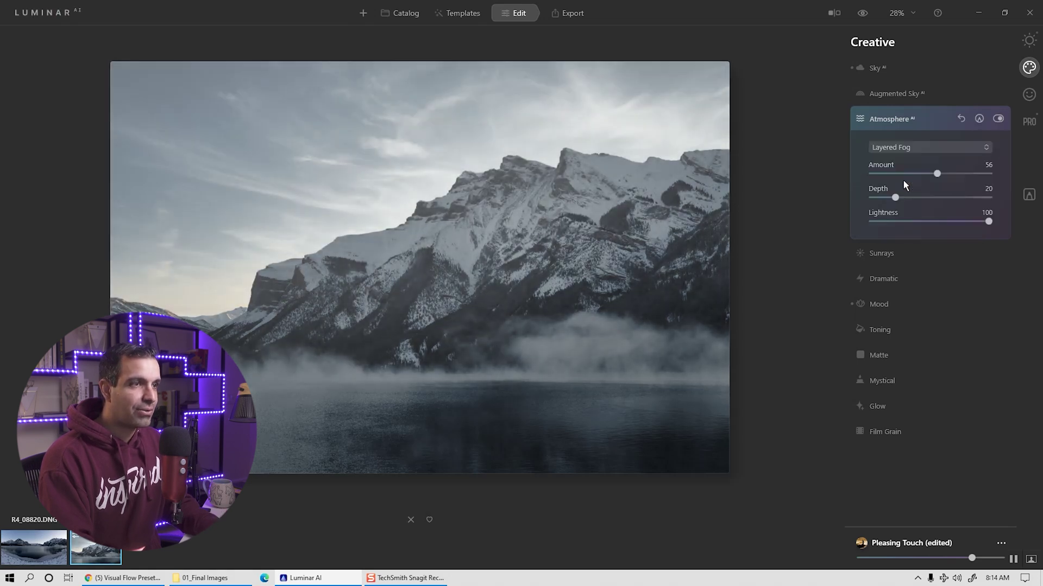
{"action": "left_click", "coordinate": [907, 148]}
{"action": "left_click", "coordinate": [903, 199]}
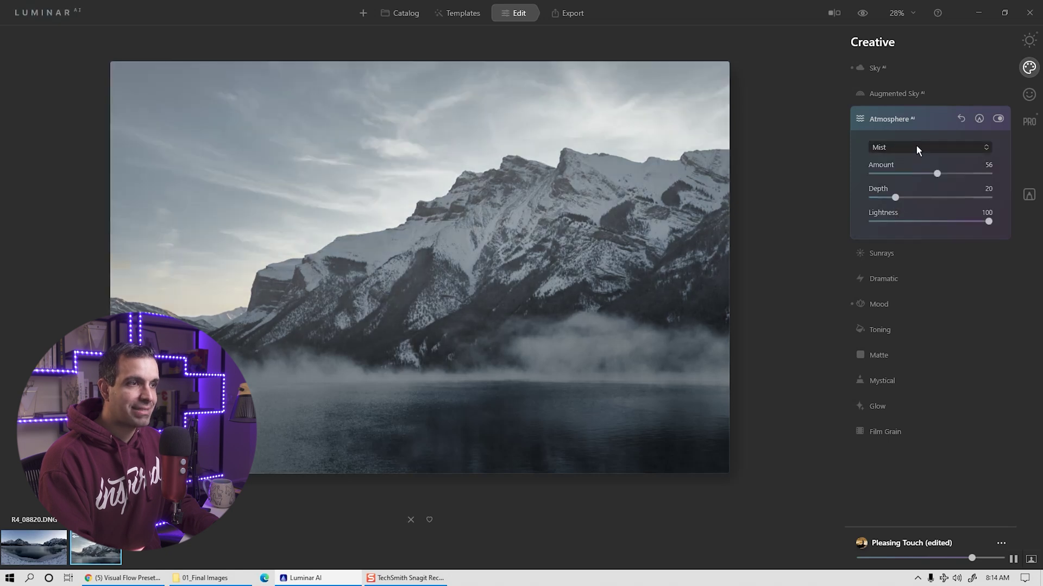
{"action": "left_click", "coordinate": [915, 147]}
{"action": "left_click", "coordinate": [908, 216]}
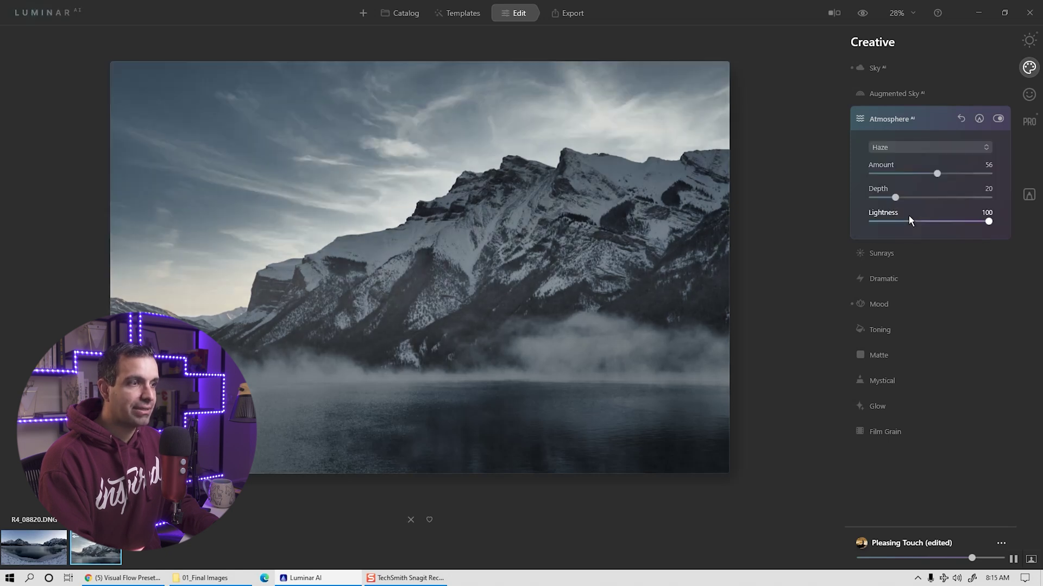
{"action": "left_click", "coordinate": [917, 148]}
{"action": "left_click", "coordinate": [911, 186]}
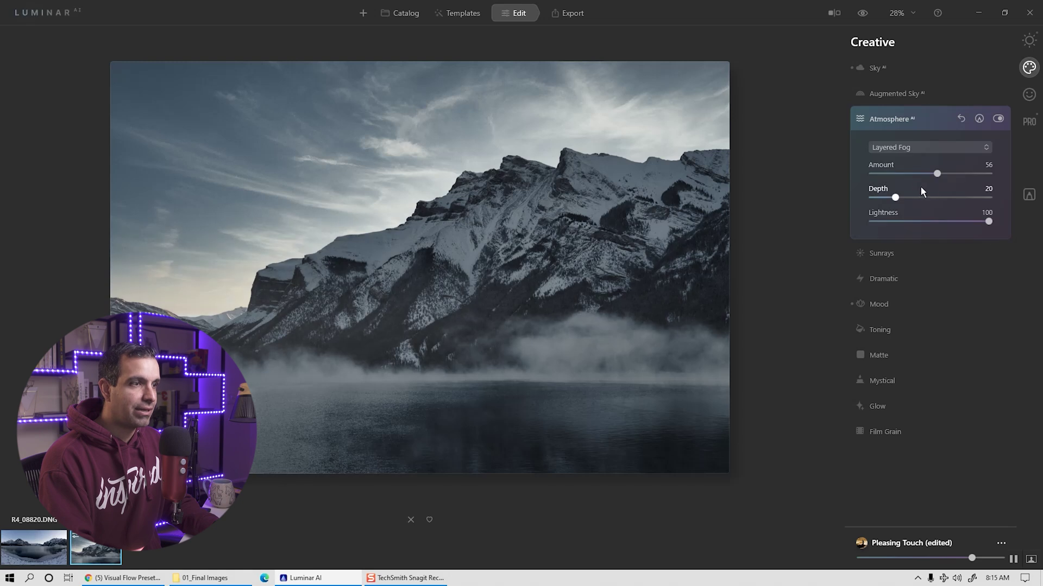
Set the Layered Fog to Amount 46, Depth 40 and Lightness 41.
{"action": "left_click_drag", "start_coordinate": [936, 173], "coordinate": [919, 202]}
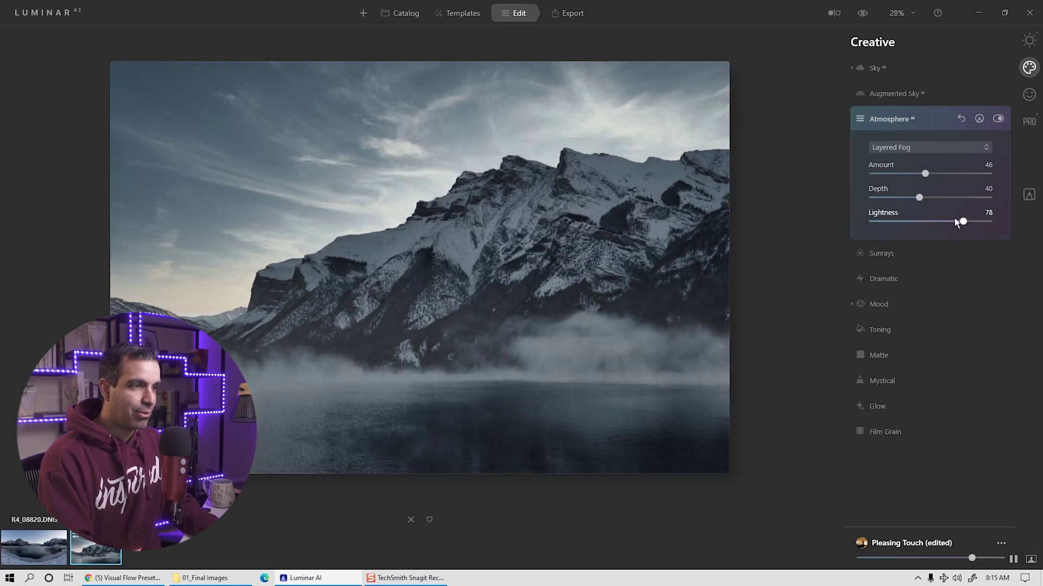
{"action": "left_click_drag", "start_coordinate": [955, 218], "coordinate": [844, 216]}
{"action": "mouse_move", "coordinate": [918, 217]}
{"action": "left_mouse_down"}
{"action": "mouse_move", "coordinate": [1021, 215]}
{"action": "mouse_move", "coordinate": [871, 218]}
{"action": "mouse_move", "coordinate": [980, 215]}
{"action": "mouse_move", "coordinate": [922, 221]}
{"action": "left_mouse_up"}
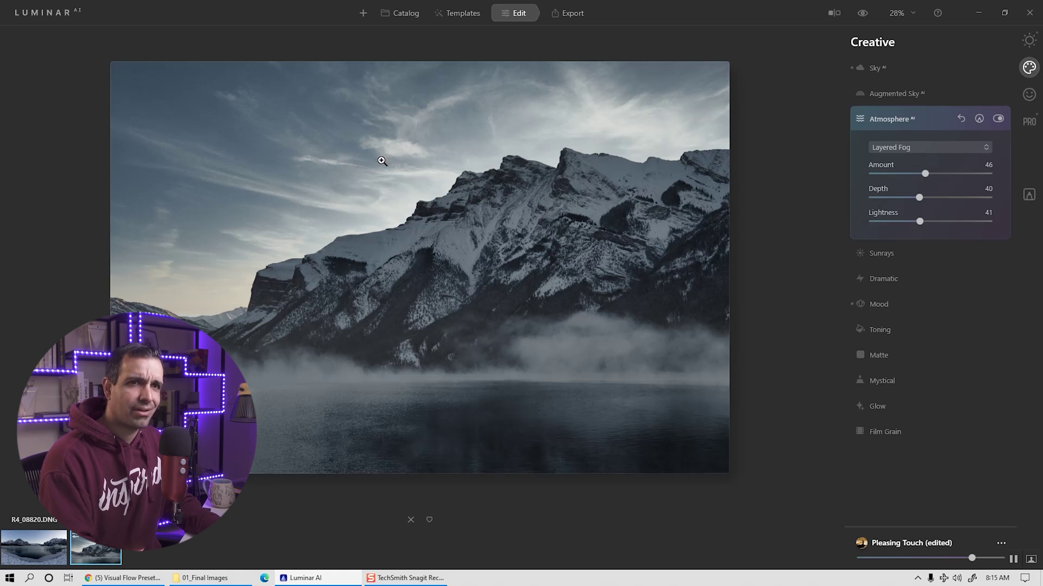
{"action": "left_click", "coordinate": [920, 93]}
Try the giraffe sky object, then choose Moon 1 in Augmented Sky.
{"action": "left_click", "coordinate": [894, 120]}
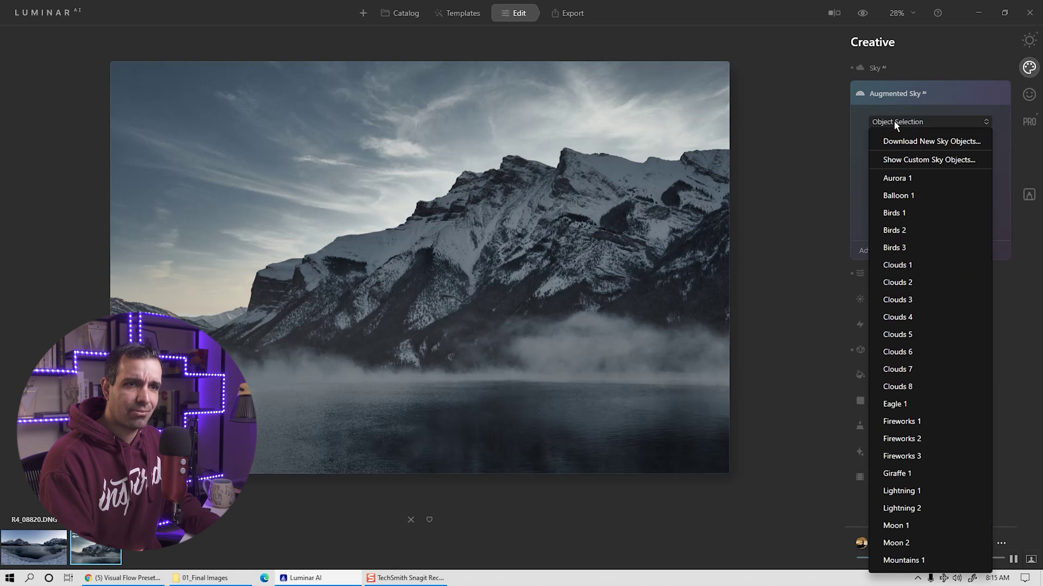
{"action": "left_click", "coordinate": [923, 473]}
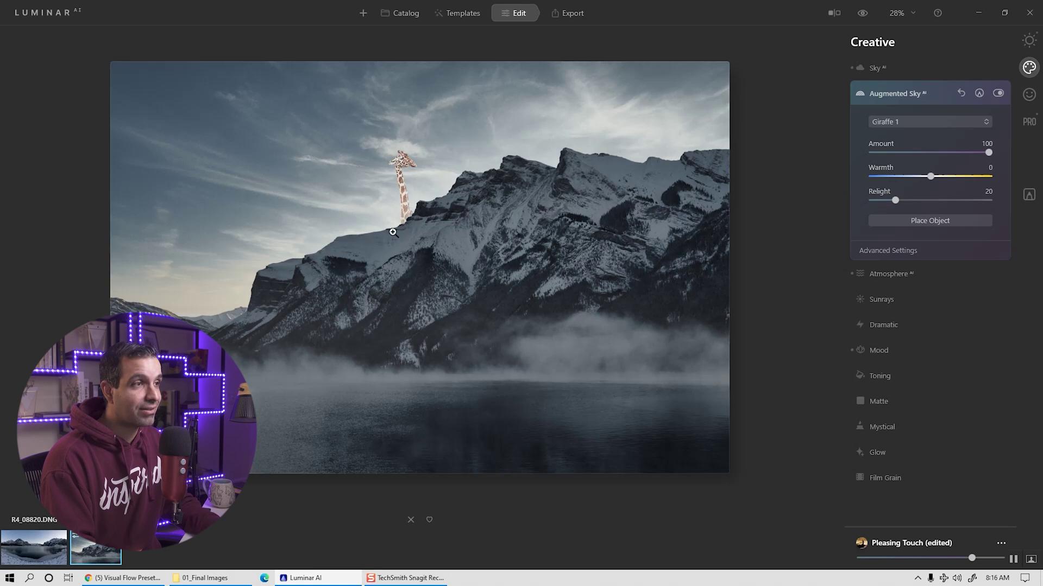
{"action": "left_click", "coordinate": [902, 121]}
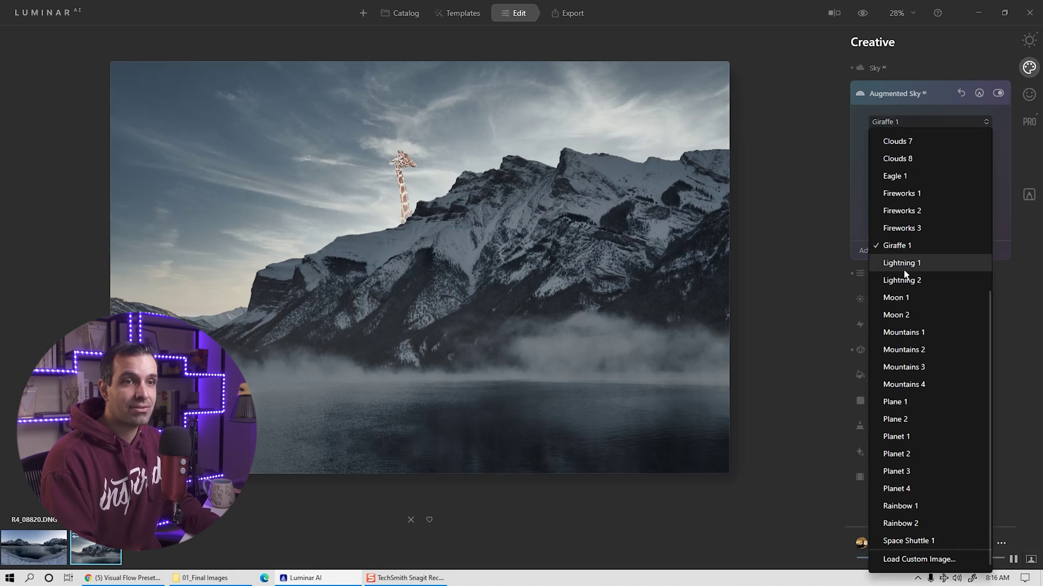
{"action": "left_click", "coordinate": [911, 296]}
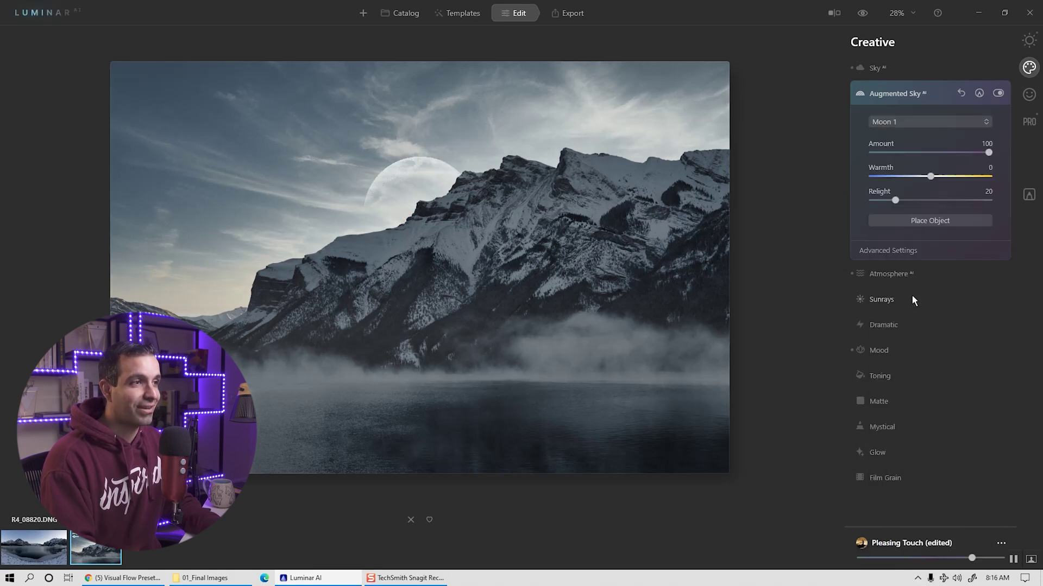
{"action": "left_click", "coordinate": [912, 122]}
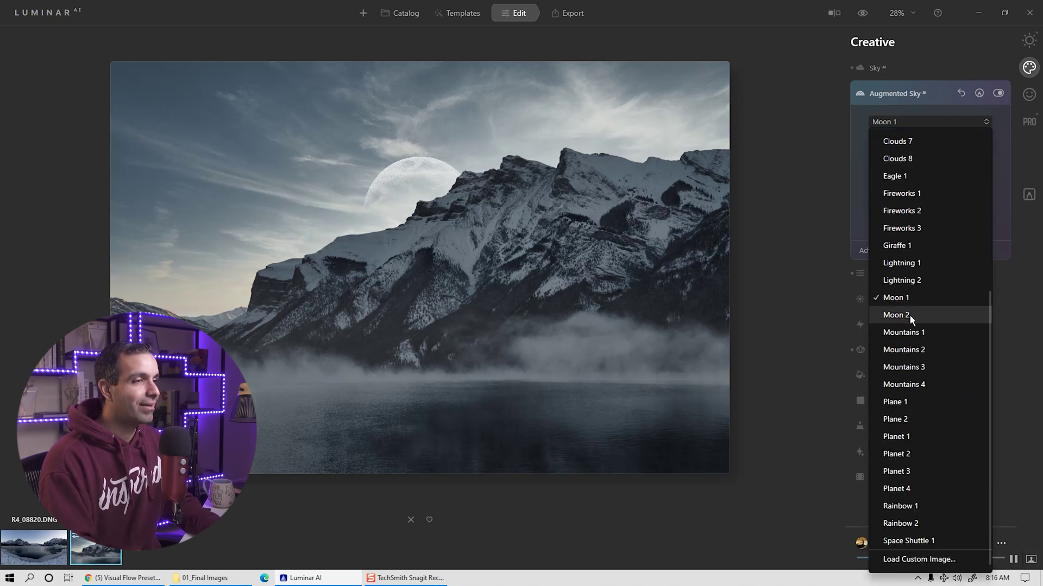
{"action": "left_click", "coordinate": [410, 184]}
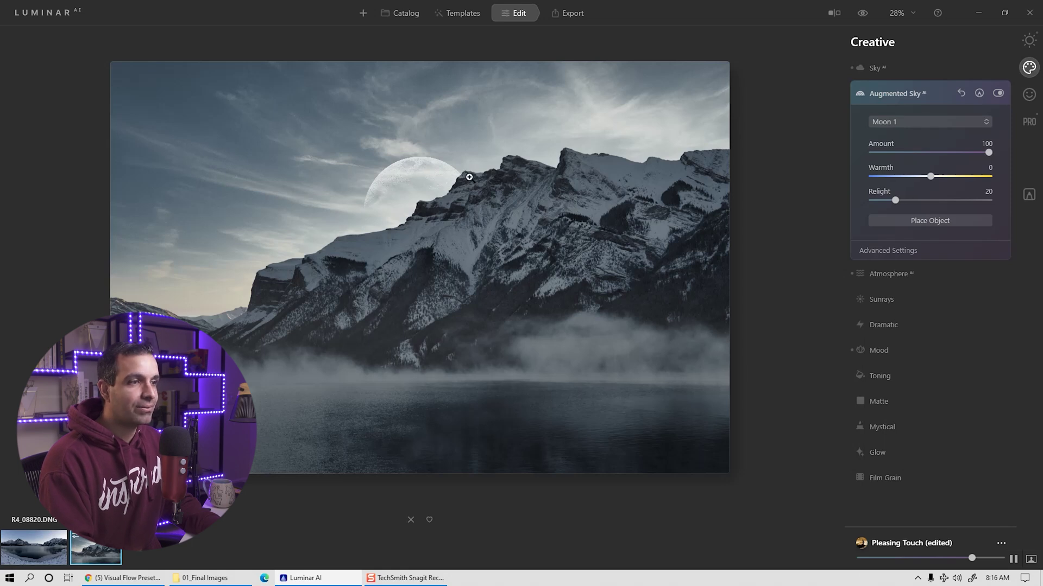
Move the moon to the lower-left sky and turn Augmented Sky off.
{"action": "left_click", "coordinate": [929, 221]}
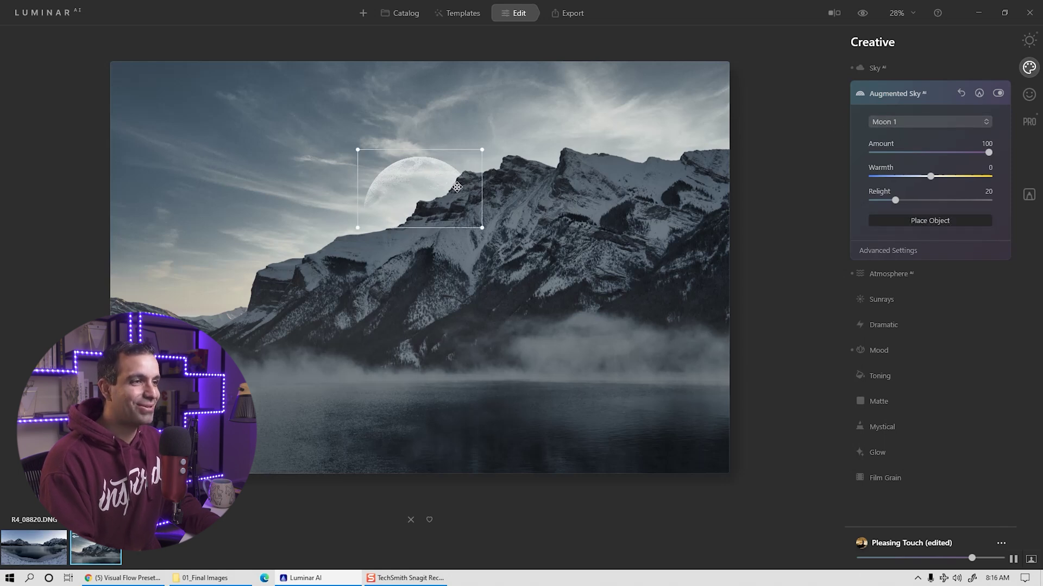
{"action": "left_click_drag", "start_coordinate": [435, 181], "coordinate": [357, 220]}
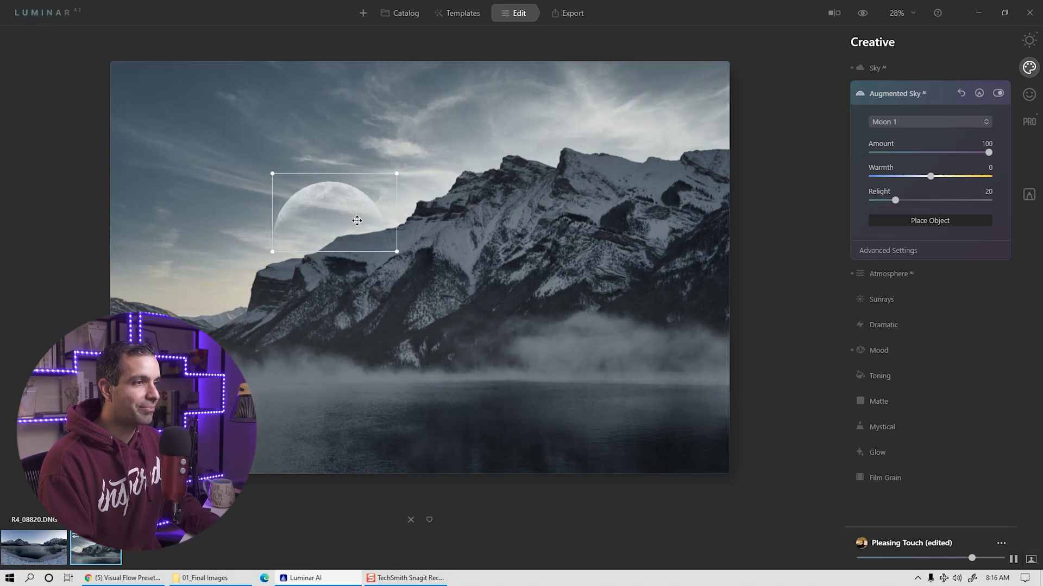
{"action": "left_click", "coordinate": [998, 94]}
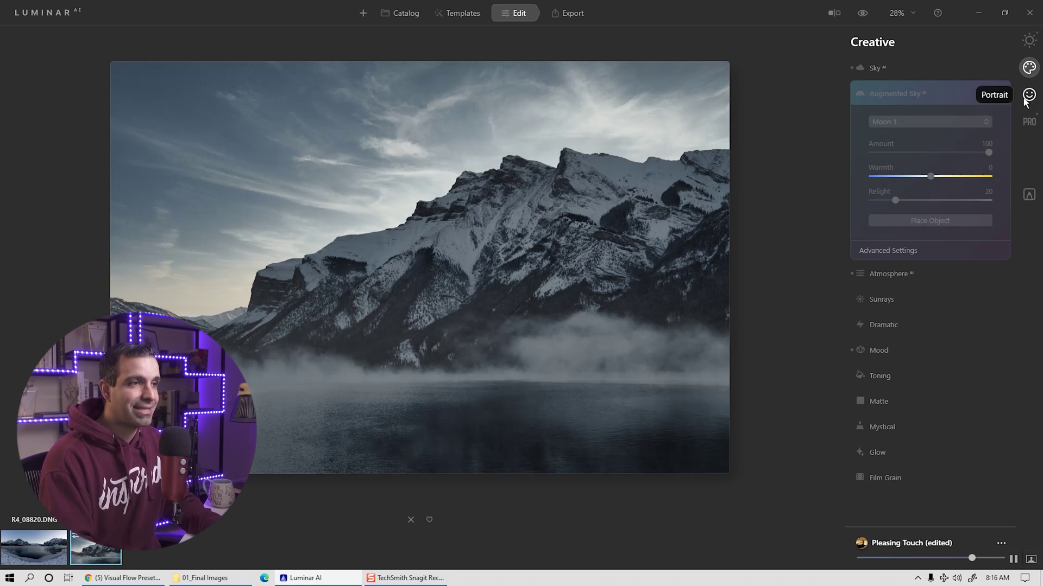
{"action": "left_click", "coordinate": [1029, 41]}
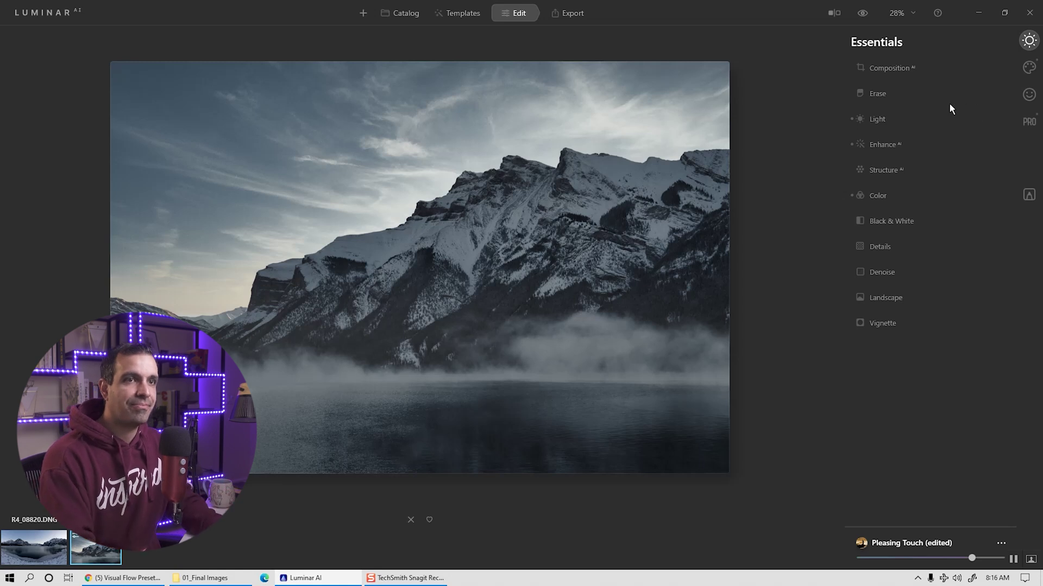
Lift the Light tone curve's black point and lower its white point for a faded look.
{"action": "left_click", "coordinate": [899, 121]}
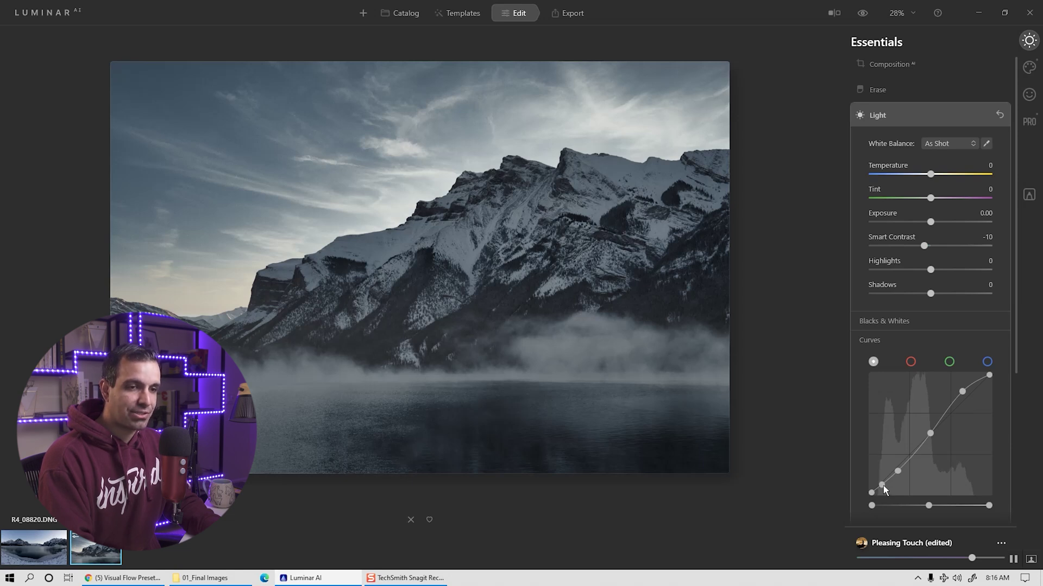
{"action": "left_click_drag", "start_coordinate": [883, 488], "coordinate": [899, 468]}
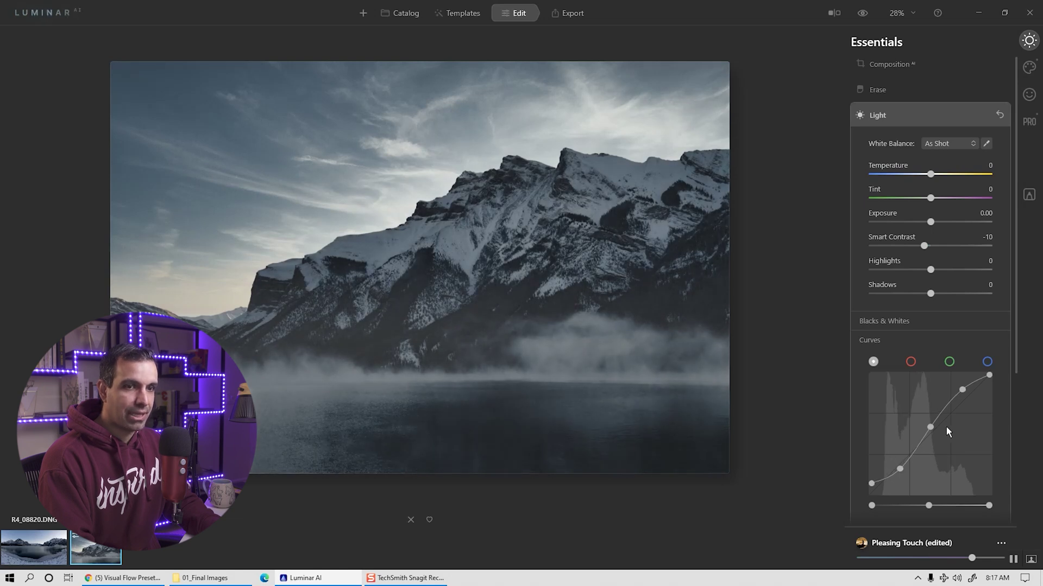
{"action": "left_click_drag", "start_coordinate": [988, 375], "coordinate": [1000, 402]}
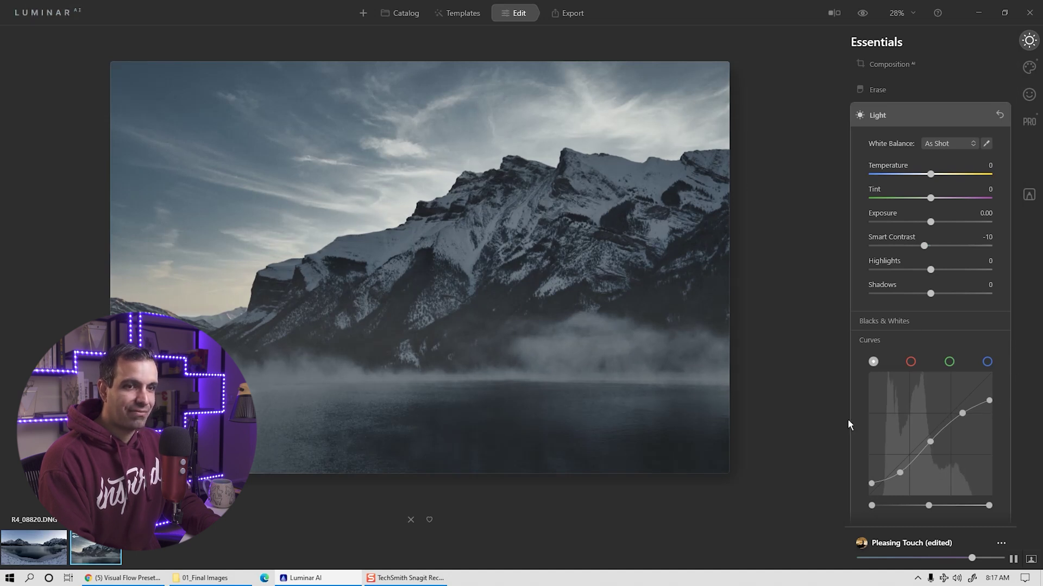
{"action": "left_click_drag", "start_coordinate": [962, 417], "coordinate": [958, 413]}
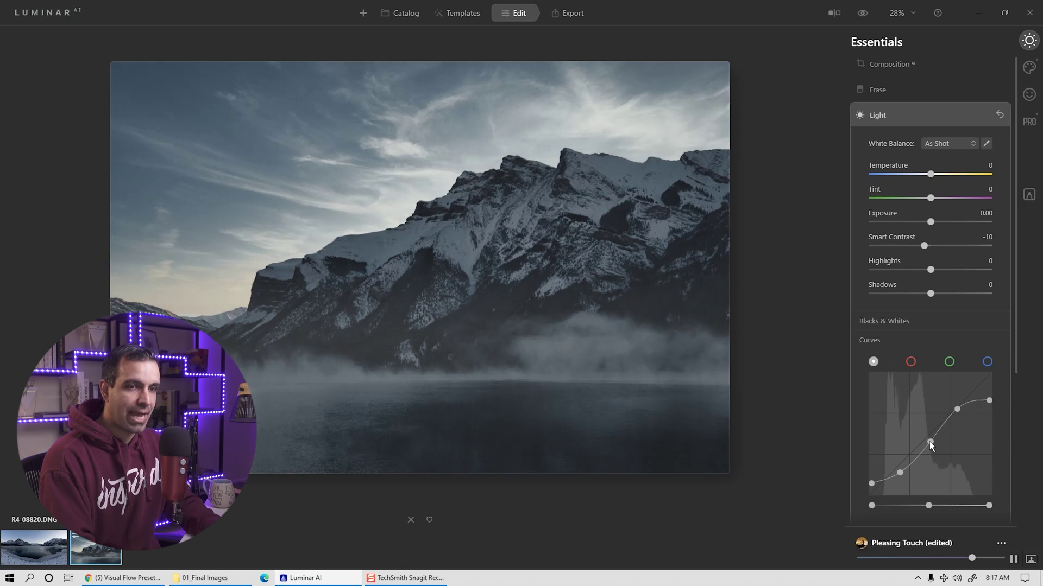
Raise the curve's midtone and white points, then nudge the black point and midtone shift.
{"action": "left_click_drag", "start_coordinate": [930, 443], "coordinate": [941, 424]}
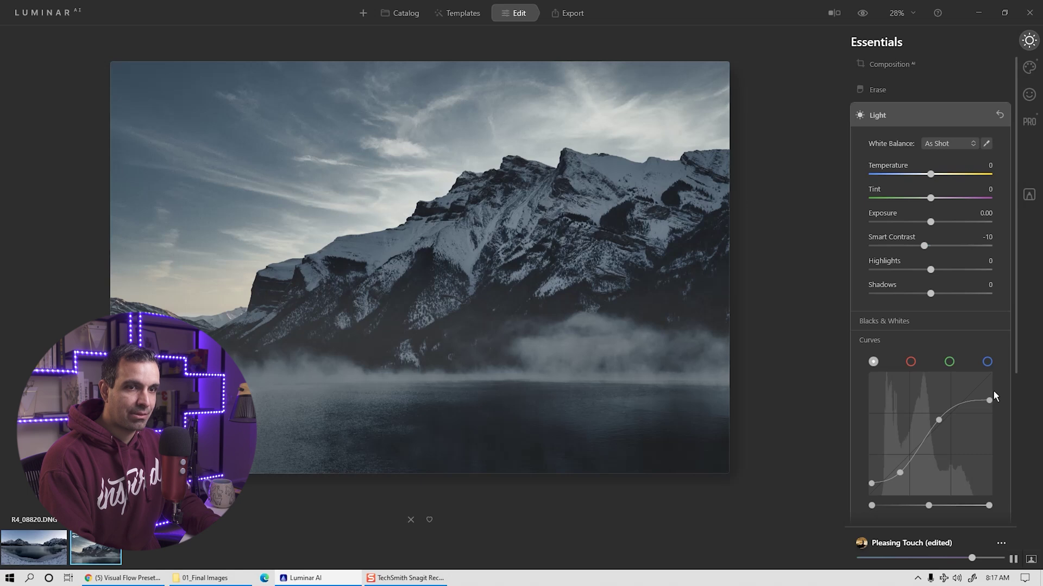
{"action": "left_click_drag", "start_coordinate": [989, 399], "coordinate": [990, 395]}
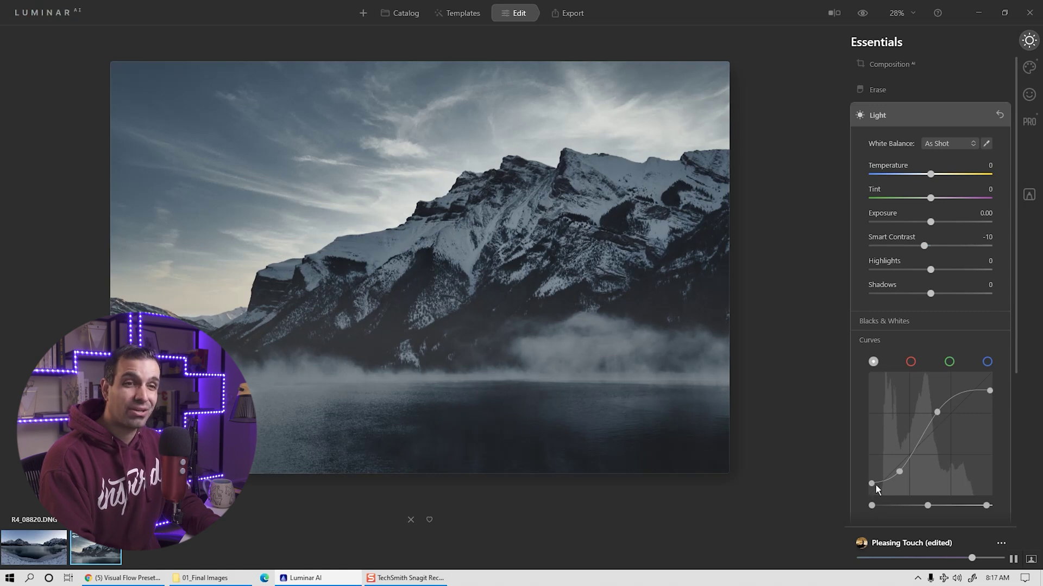
{"action": "left_click_drag", "start_coordinate": [938, 416], "coordinate": [943, 419]}
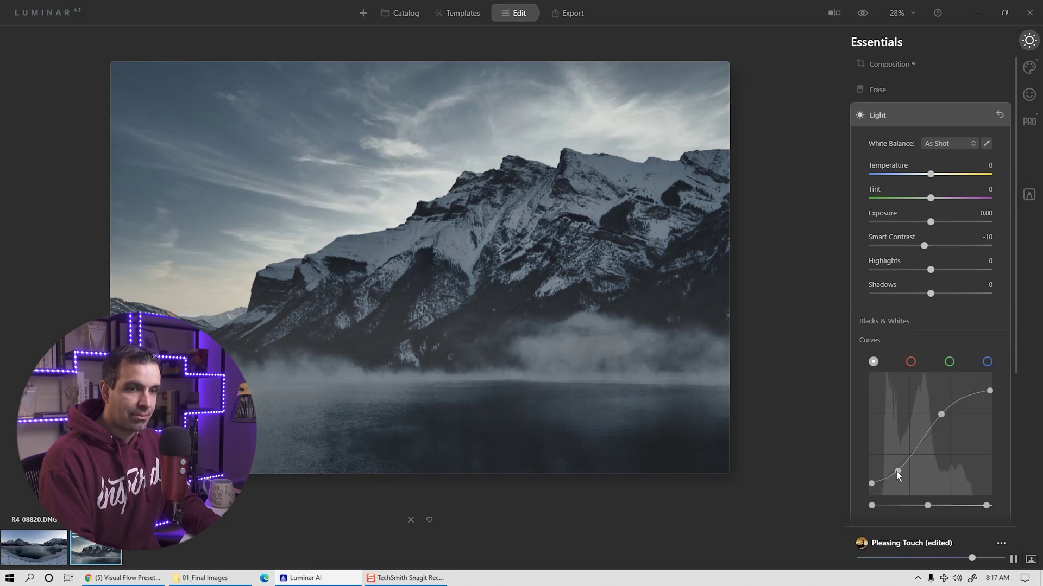
{"action": "left_click_drag", "start_coordinate": [869, 484], "coordinate": [865, 494]}
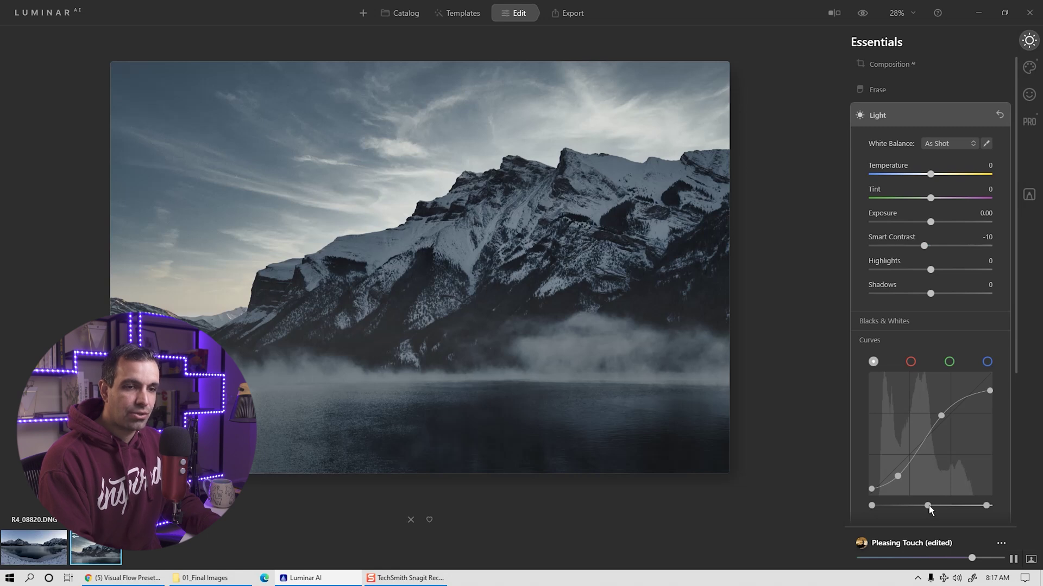
{"action": "mouse_move", "coordinate": [929, 509]}
{"action": "left_mouse_down"}
{"action": "mouse_move", "coordinate": [945, 512]}
{"action": "mouse_move", "coordinate": [910, 515]}
{"action": "mouse_move", "coordinate": [938, 511]}
{"action": "left_mouse_up"}
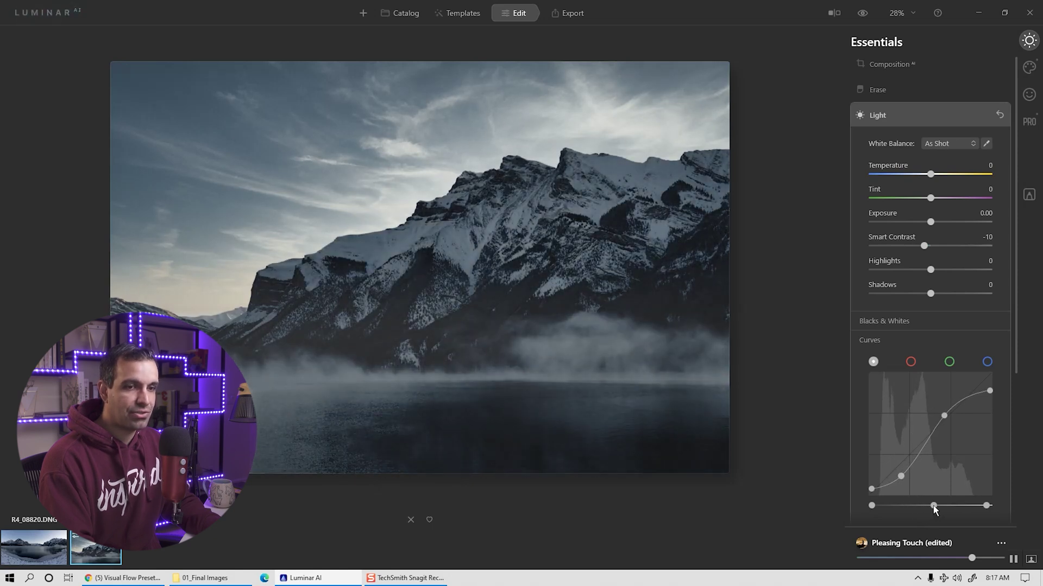
{"action": "left_click_drag", "start_coordinate": [933, 508], "coordinate": [923, 509]}
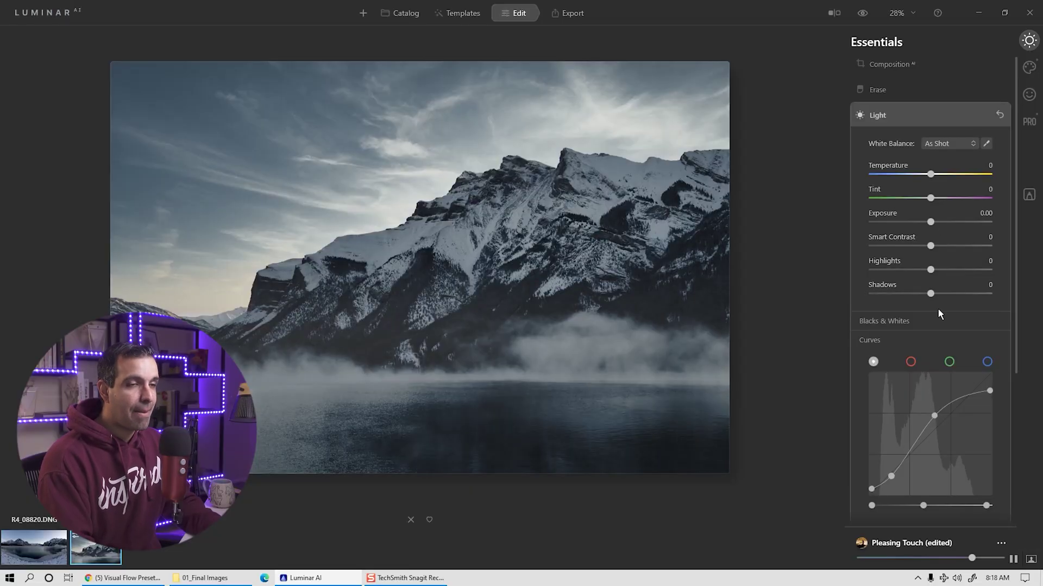
{"action": "scroll", "coordinate": [939, 298], "scroll_direction": "down", "scroll_amount": 4}
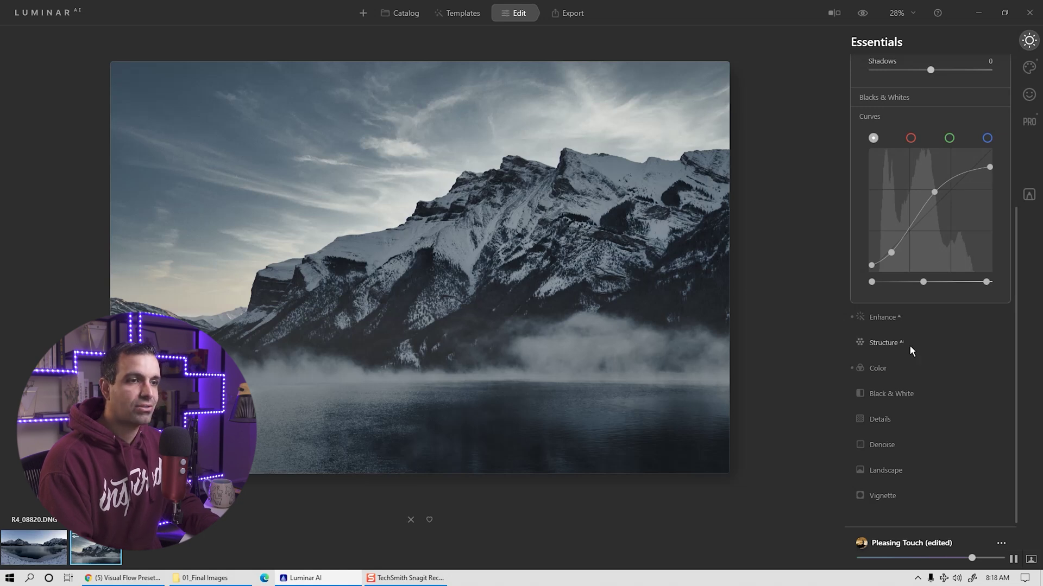
Set a custom white balance of Temperature 18 and Tint 20 in the Light tool.
{"action": "scroll", "coordinate": [895, 363], "scroll_direction": "up", "scroll_amount": 4}
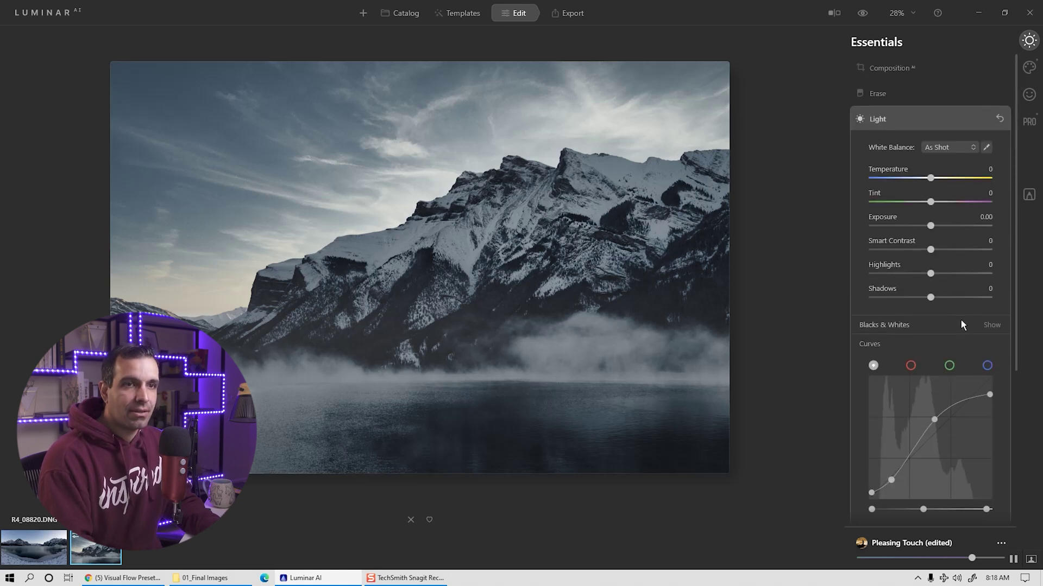
{"action": "left_click_drag", "start_coordinate": [930, 178], "coordinate": [940, 188]}
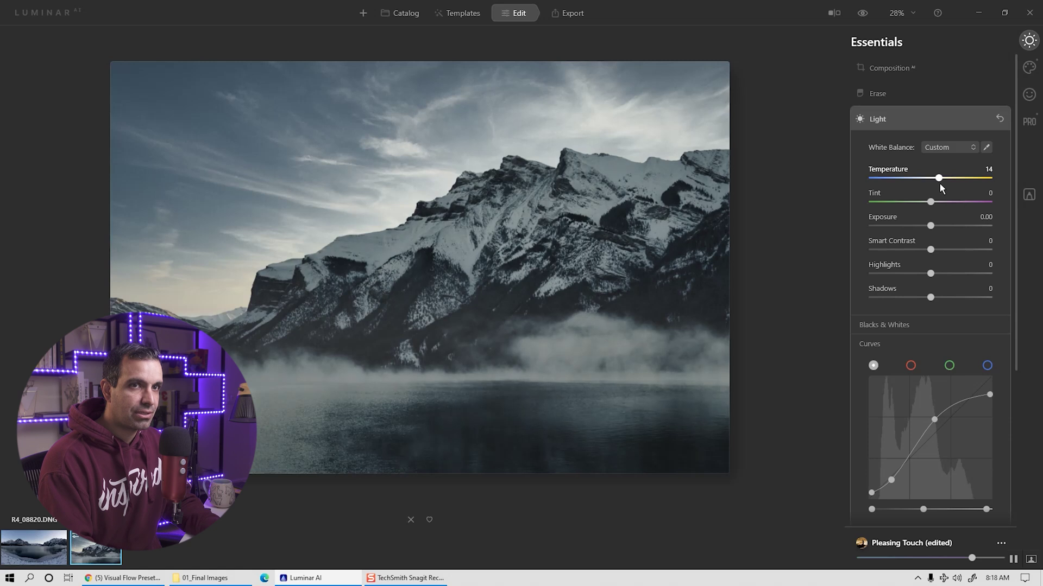
{"action": "left_click", "coordinate": [939, 201]}
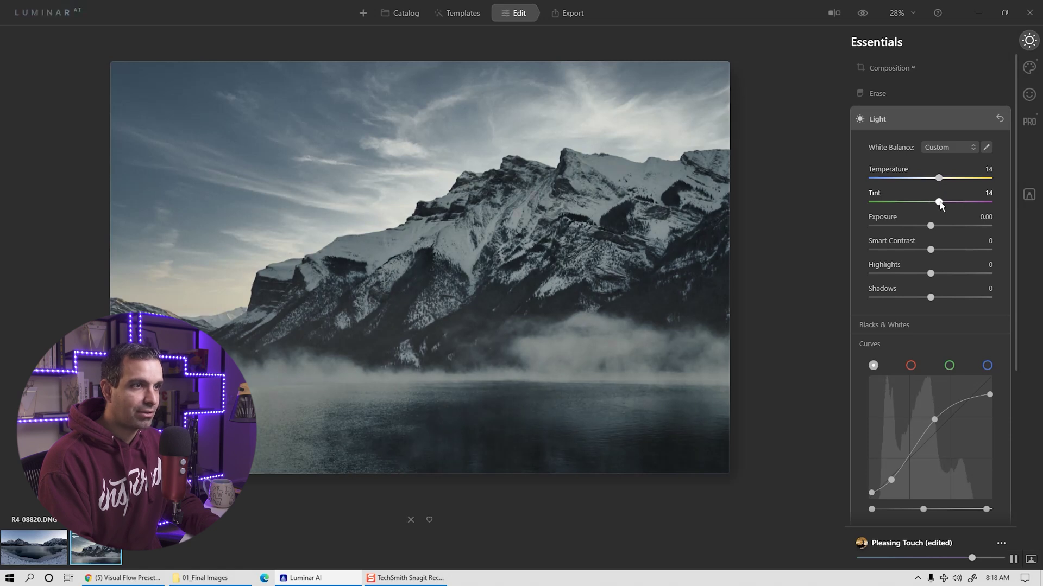
{"action": "left_click_drag", "start_coordinate": [939, 202], "coordinate": [940, 179]}
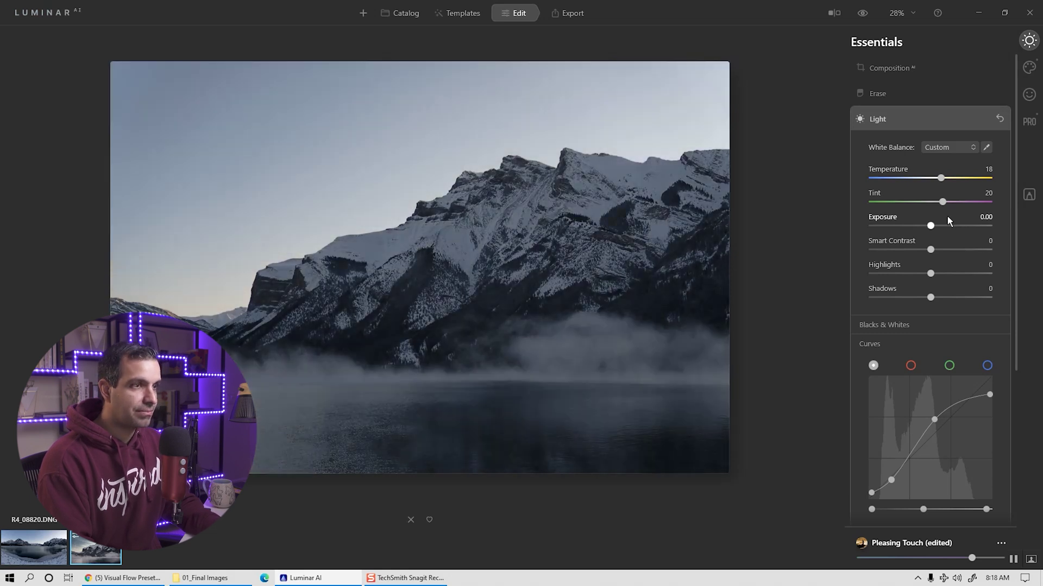
Expand the professional Supercontrast tool and raise Highlights Contrast to about 47.
{"action": "left_click", "coordinate": [1030, 123]}
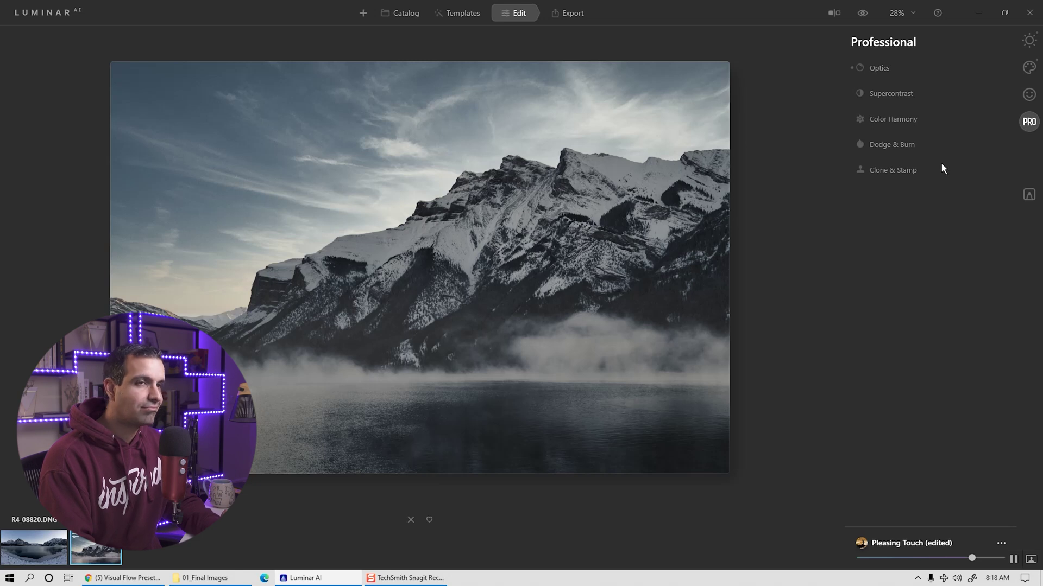
{"action": "left_click", "coordinate": [897, 94]}
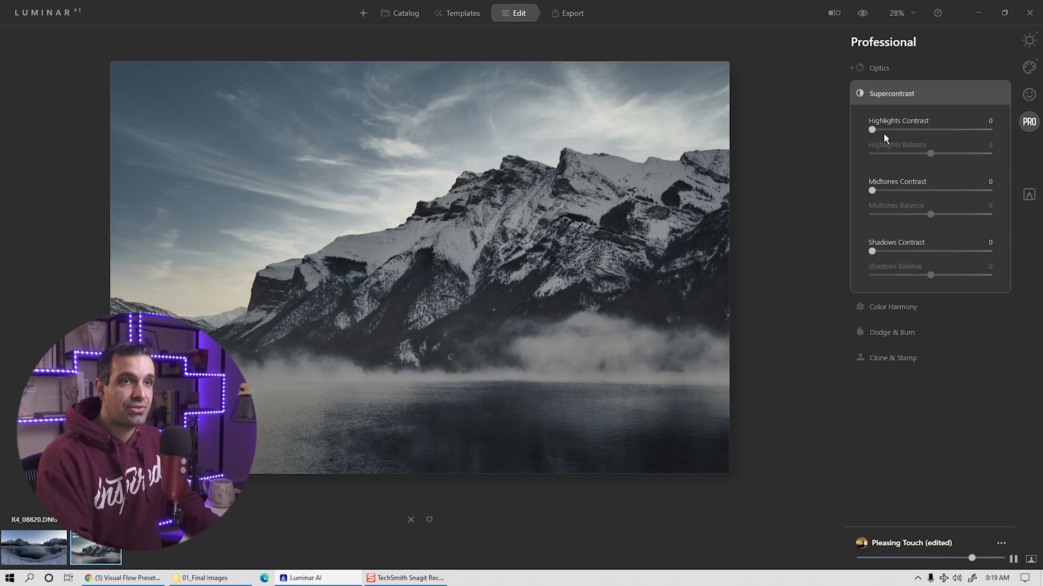
{"action": "left_click_drag", "start_coordinate": [878, 129], "coordinate": [920, 156]}
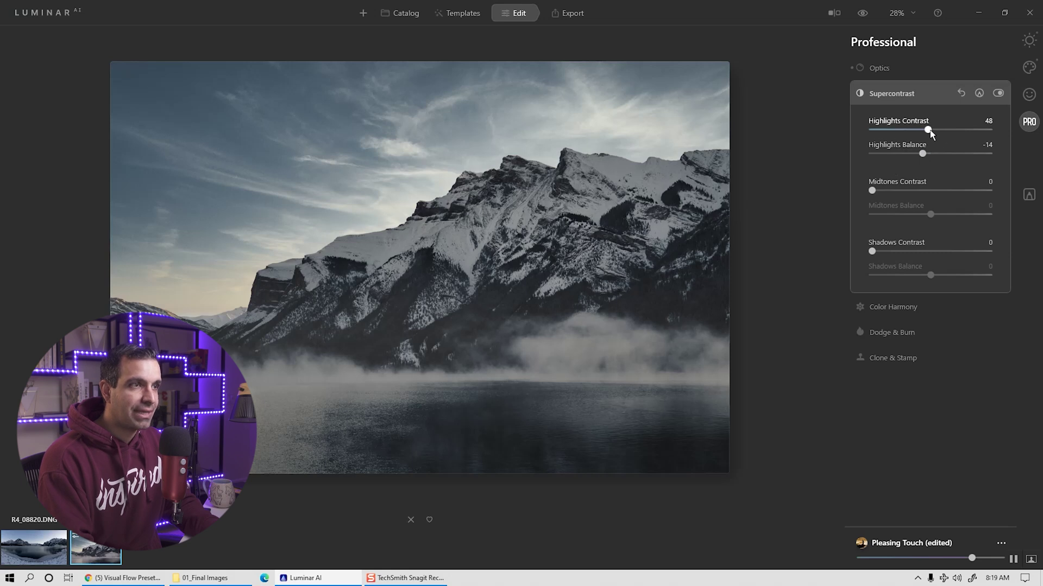
Set Supercontrast Highlights 59, Midtones 35 (Balance -29), Shadows 19 (Balance 24), then disable it to compare.
{"action": "left_click_drag", "start_coordinate": [924, 128], "coordinate": [945, 142]}
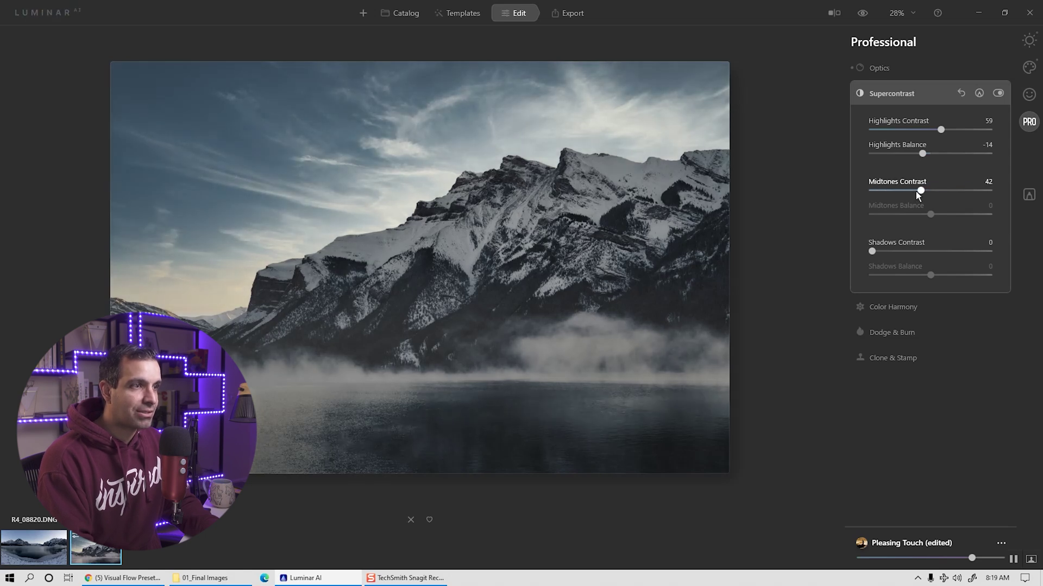
{"action": "mouse_move", "coordinate": [917, 195]}
{"action": "left_mouse_down"}
{"action": "mouse_move", "coordinate": [943, 194]}
{"action": "mouse_move", "coordinate": [913, 217]}
{"action": "mouse_move", "coordinate": [923, 217]}
{"action": "mouse_move", "coordinate": [891, 219]}
{"action": "mouse_move", "coordinate": [915, 217]}
{"action": "mouse_move", "coordinate": [896, 191]}
{"action": "mouse_move", "coordinate": [947, 193]}
{"action": "mouse_move", "coordinate": [912, 194]}
{"action": "left_mouse_up"}
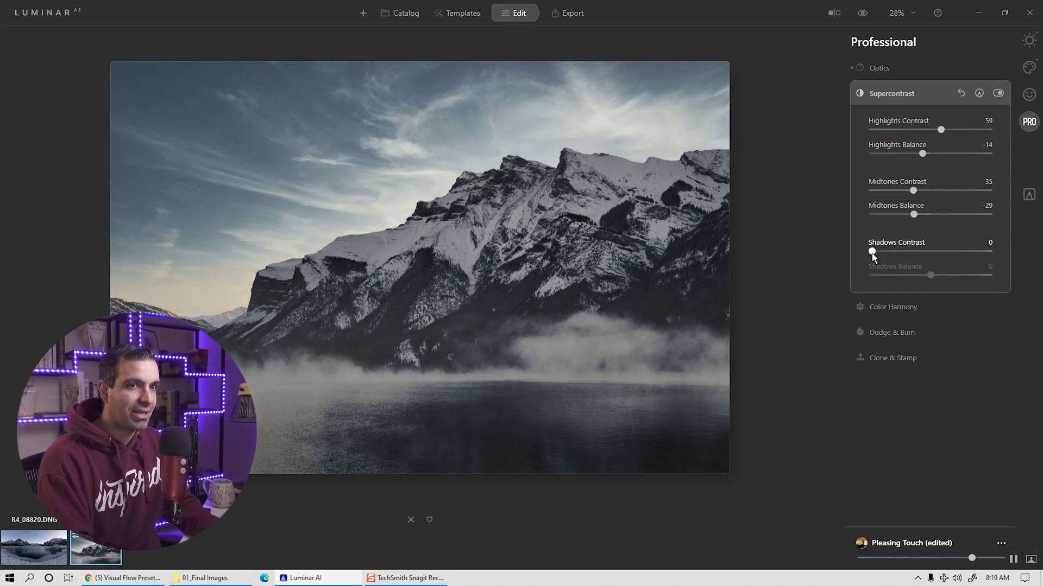
{"action": "left_click_drag", "start_coordinate": [872, 252], "coordinate": [894, 258]}
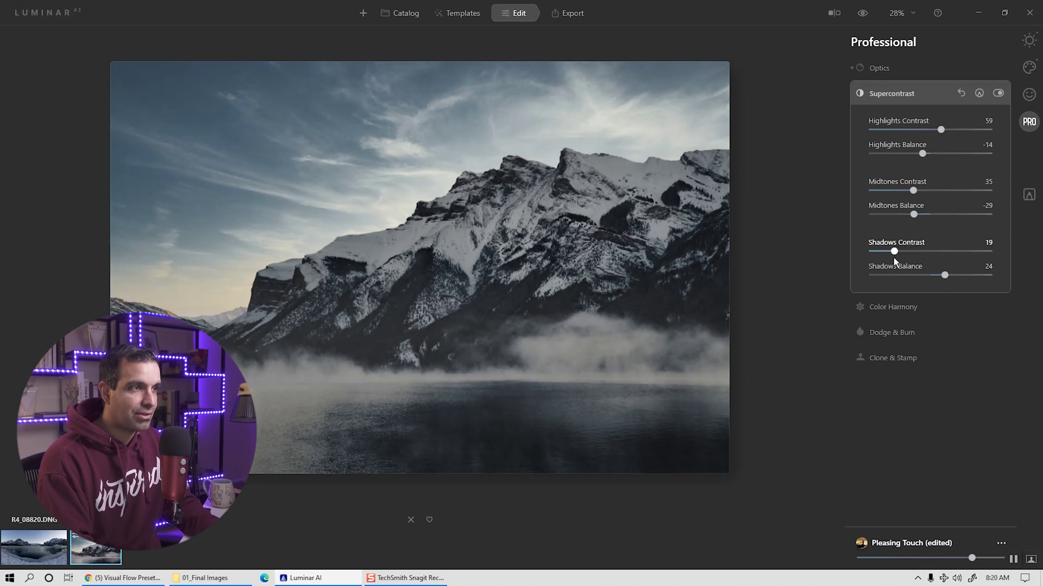
{"action": "left_click", "coordinate": [998, 94]}
Toggle Supercontrast off and on to compare before/after, leaving it enabled.
{"action": "left_click", "coordinate": [998, 95]}
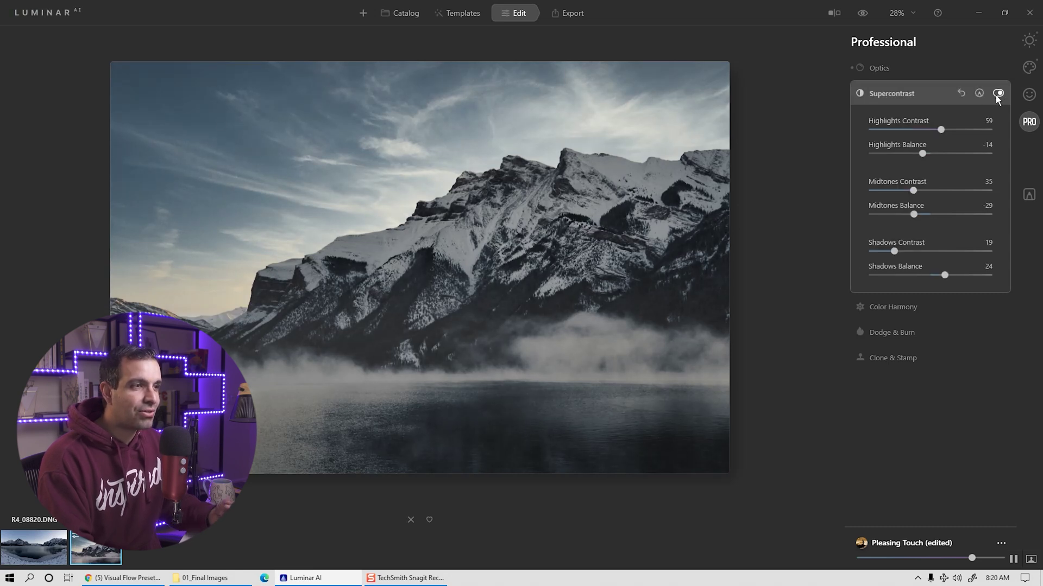
{"action": "left_click", "coordinate": [997, 94]}
{"action": "left_click", "coordinate": [998, 94]}
{"action": "left_click", "coordinate": [997, 94]}
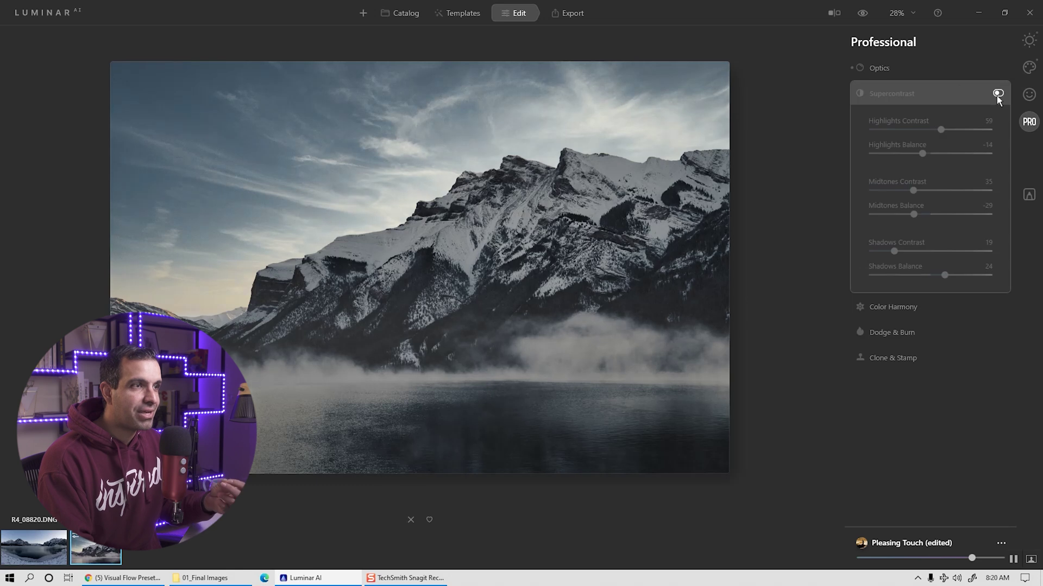
{"action": "left_click", "coordinate": [997, 94]}
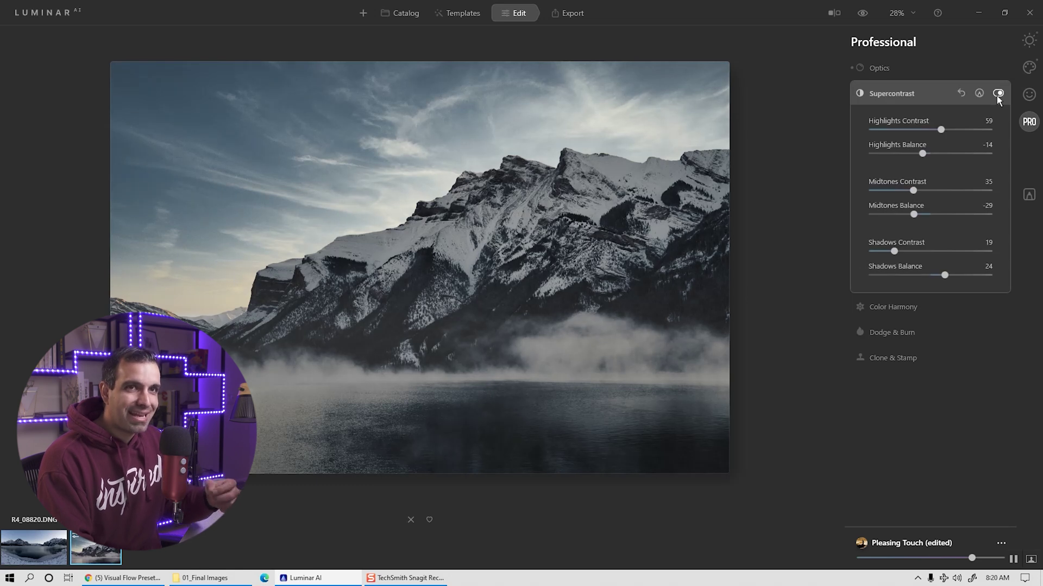
Return to the Essentials Light tool and preview Smart Contrast before resetting it to 0.
{"action": "left_click", "coordinate": [1029, 41]}
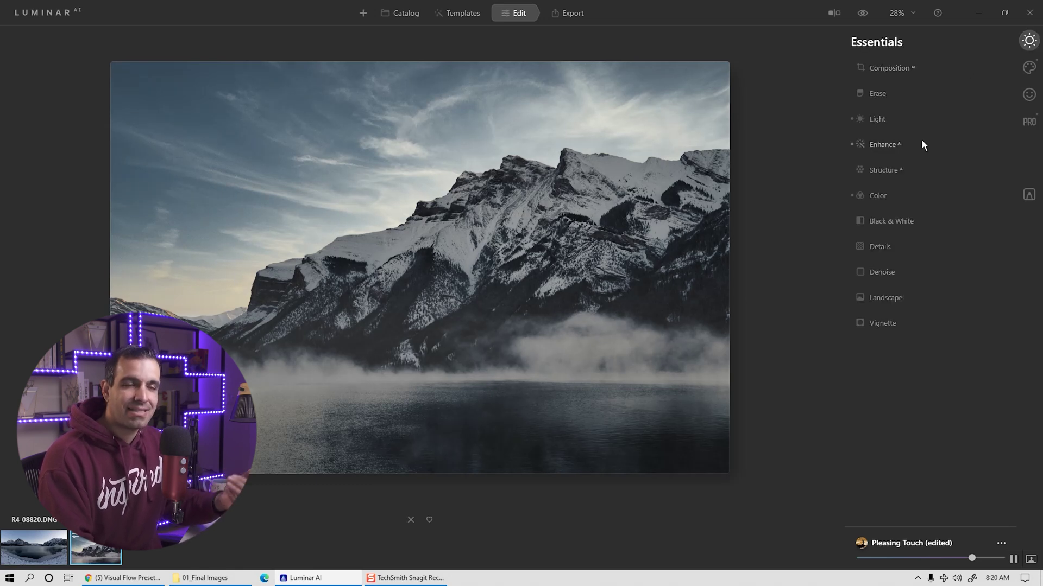
{"action": "left_click", "coordinate": [873, 125]}
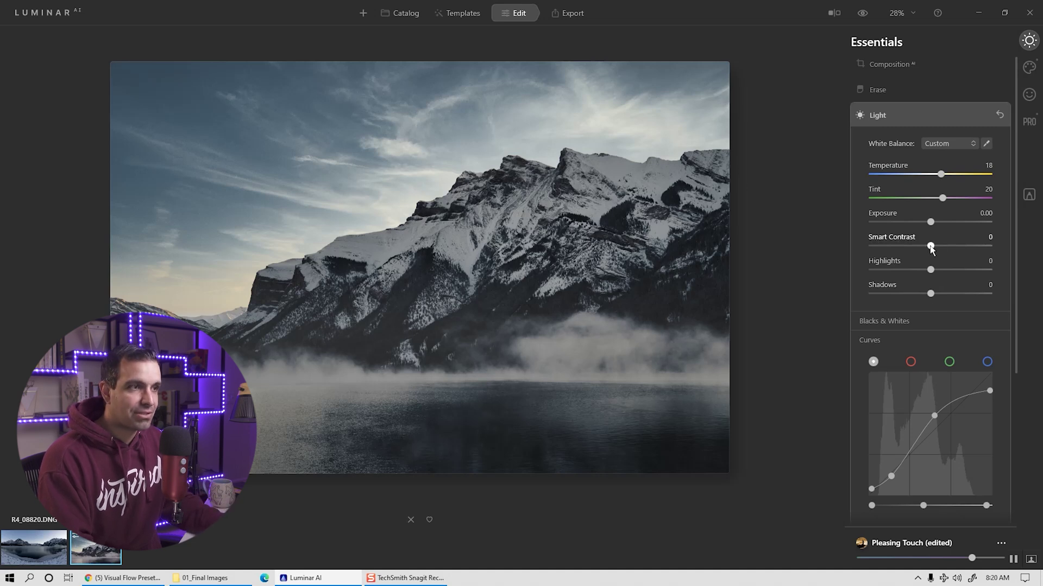
{"action": "left_click_drag", "start_coordinate": [930, 247], "coordinate": [931, 275]}
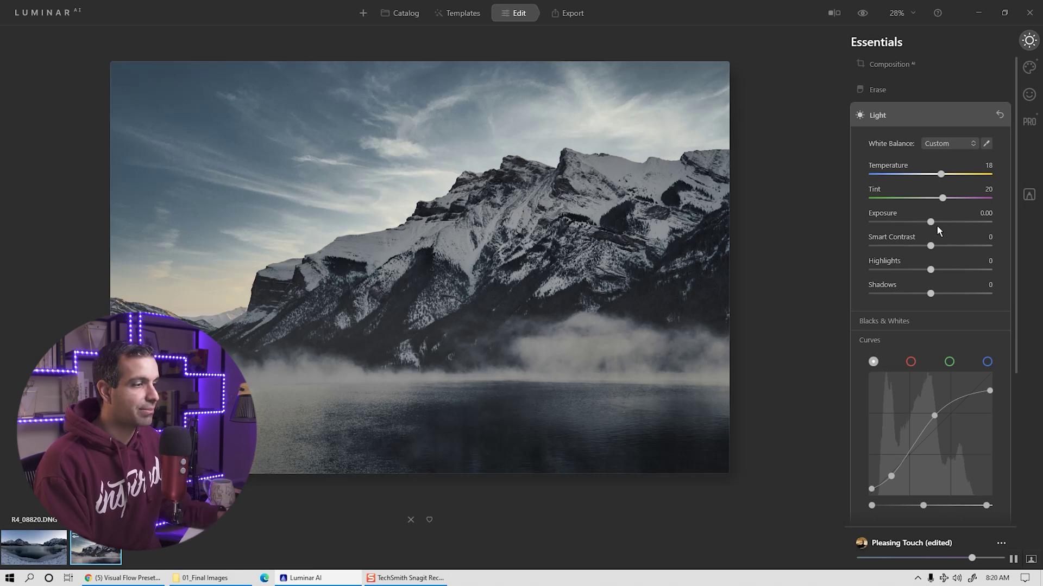
{"action": "key", "text": "backslash"}
{"action": "key", "text": "backslash"}
{"action": "key", "text": "backslash"}
{"action": "key", "text": "backslash"}
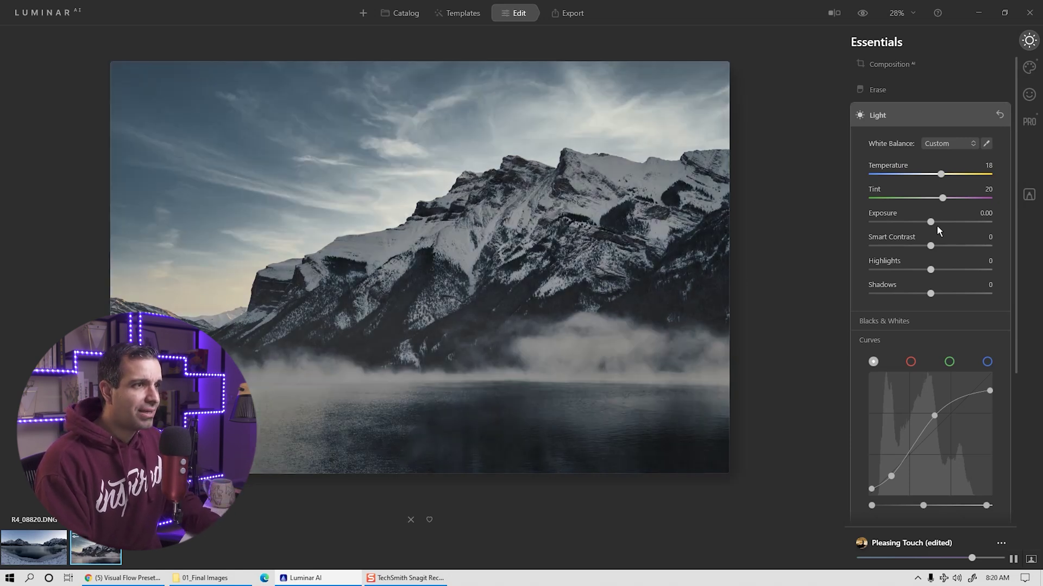
{"action": "key", "text": "backslash"}
{"action": "key", "text": "backslash"}
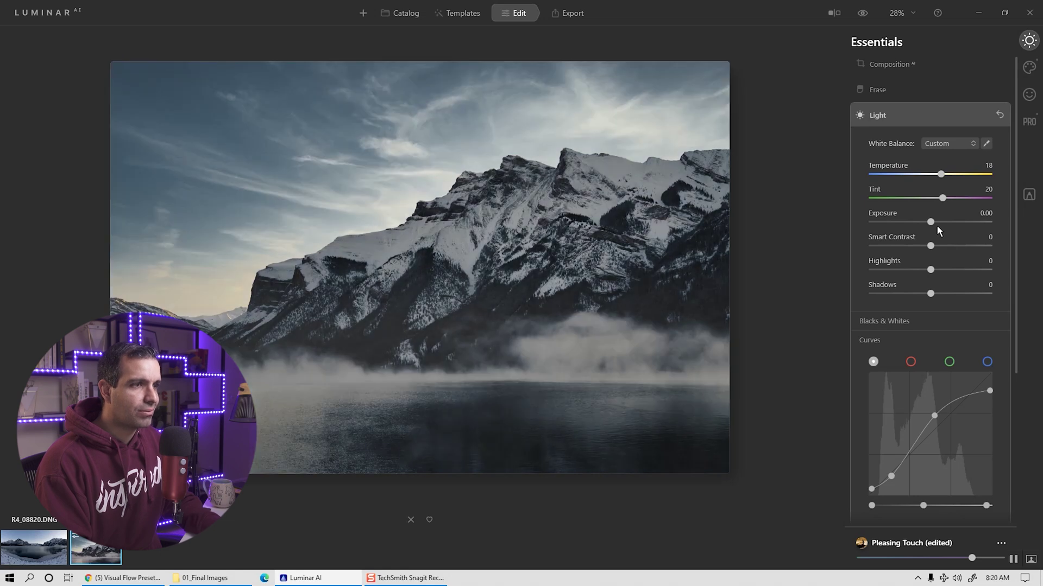
{"action": "left_click", "coordinate": [1001, 544]}
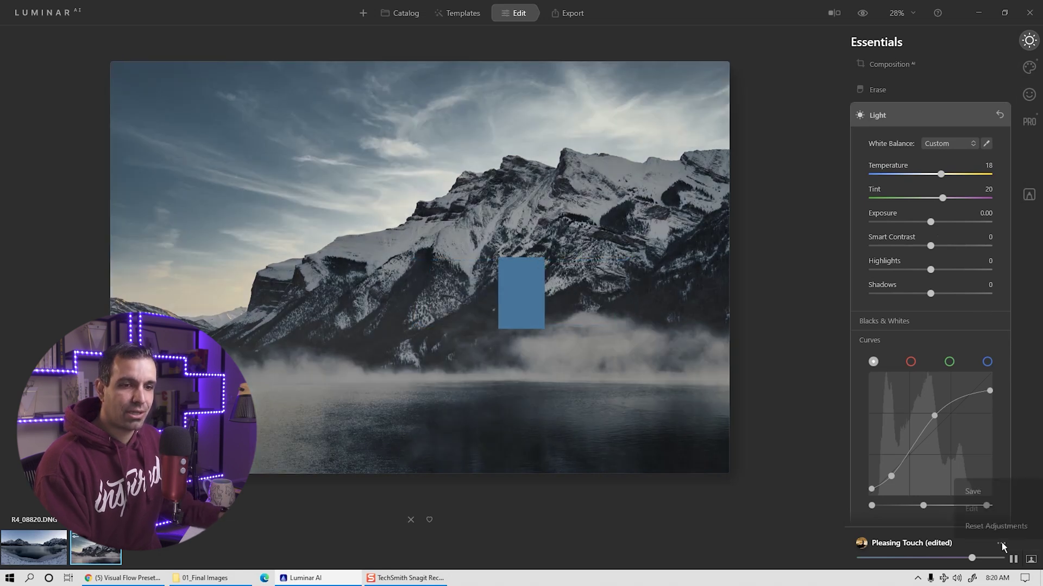
Save the look as a user template and rename it 'Cinematic Landscape' in My Collection.
{"action": "left_click", "coordinate": [988, 493]}
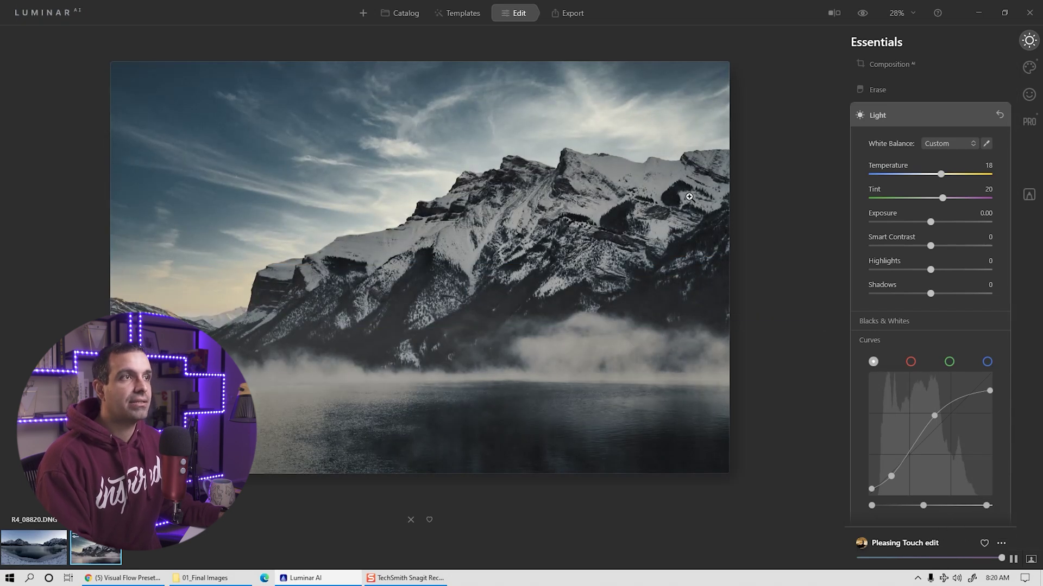
{"action": "left_click", "coordinate": [460, 16]}
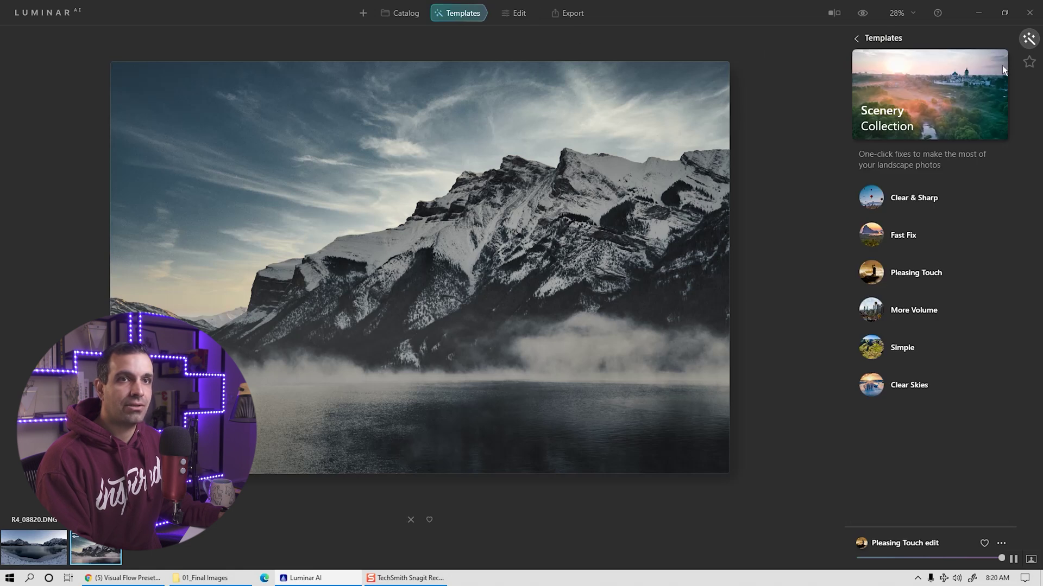
{"action": "left_click", "coordinate": [1029, 62]}
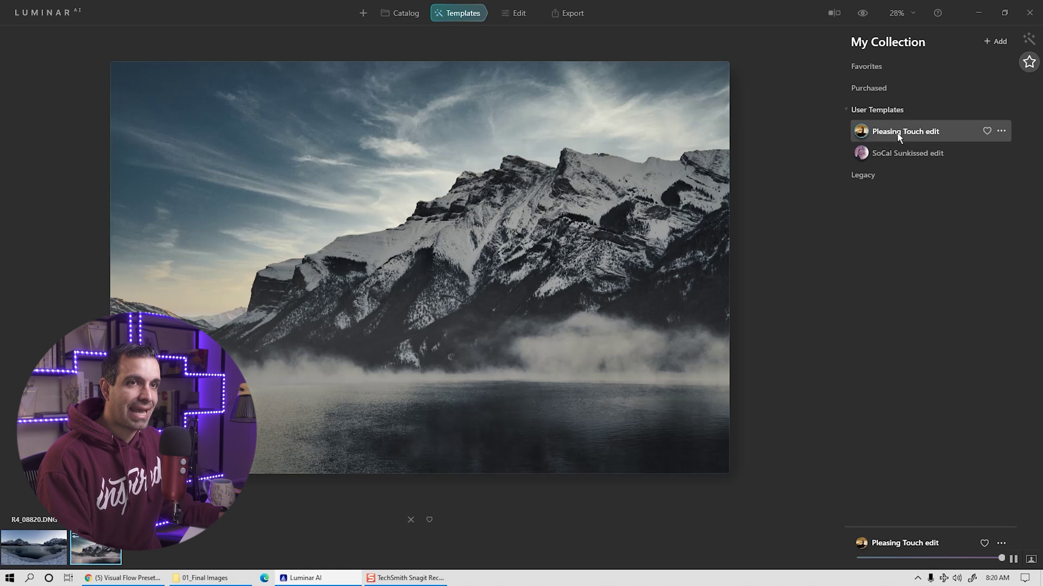
{"action": "left_click", "coordinate": [1002, 132]}
{"action": "left_click", "coordinate": [951, 165]}
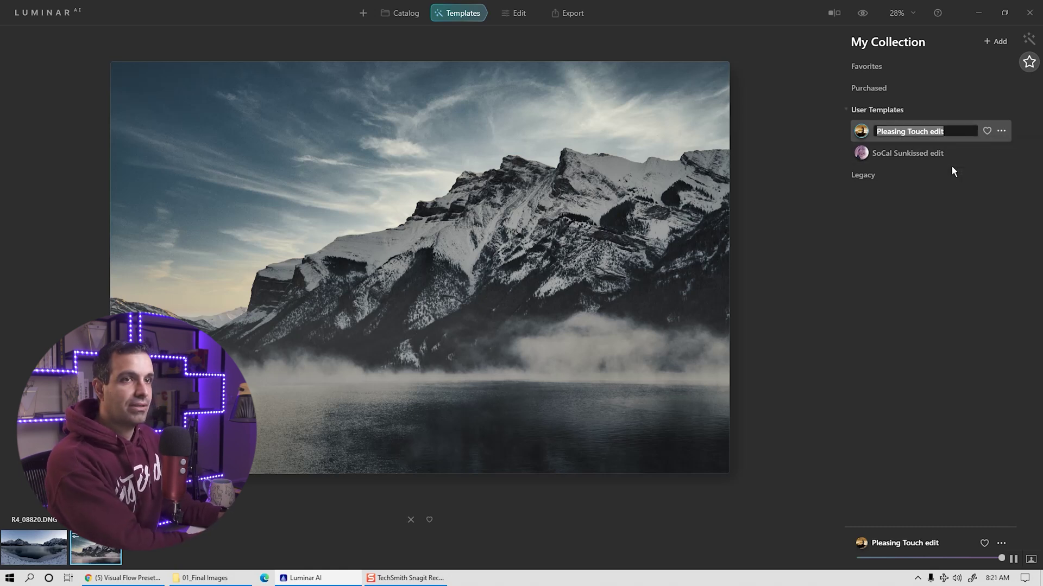
{"action": "type", "text": "Cinematic Landscape"}
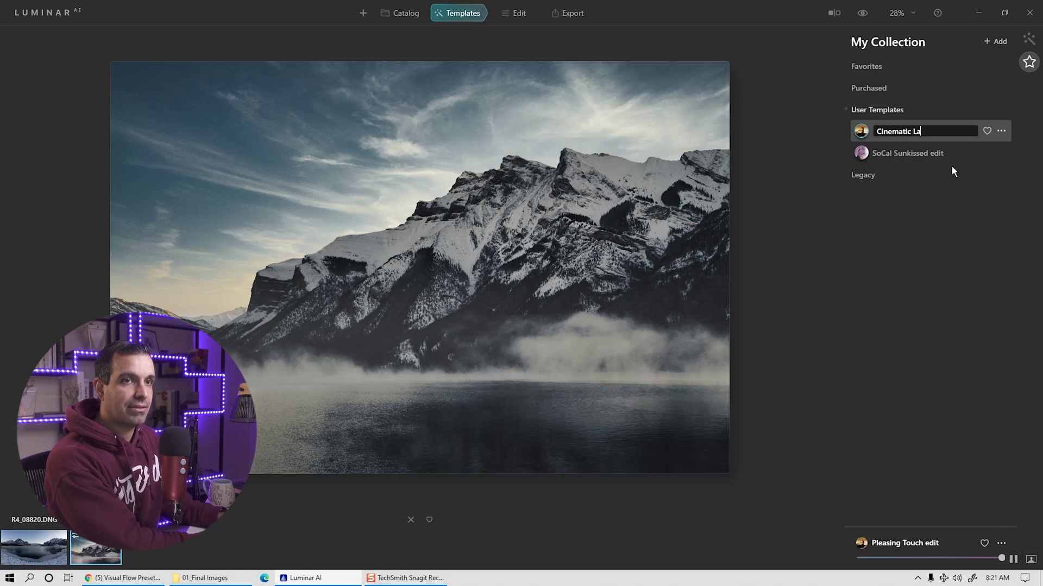
{"action": "key", "text": "Return"}
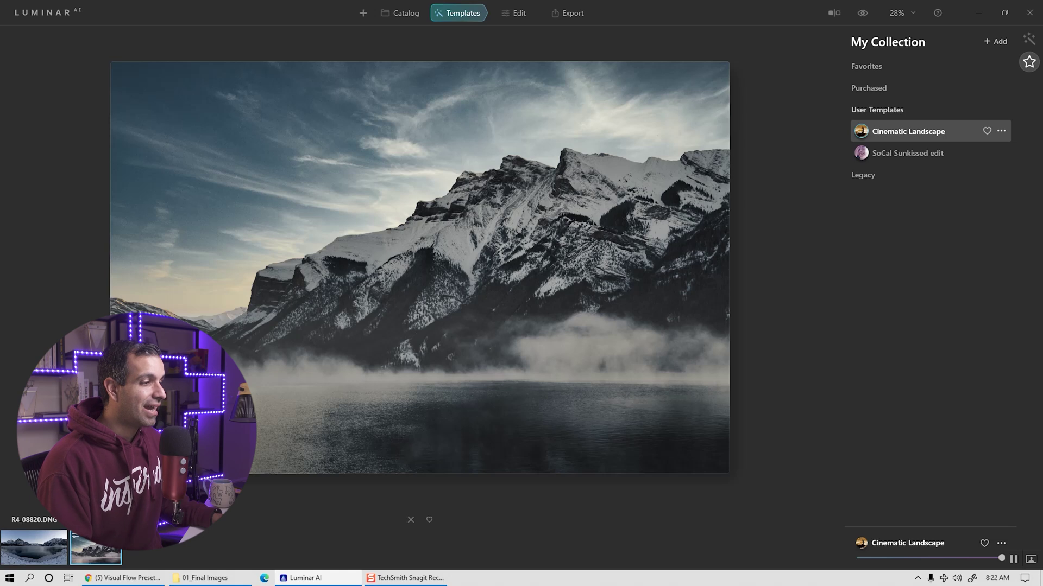
{"action": "left_click", "coordinate": [31, 551]}
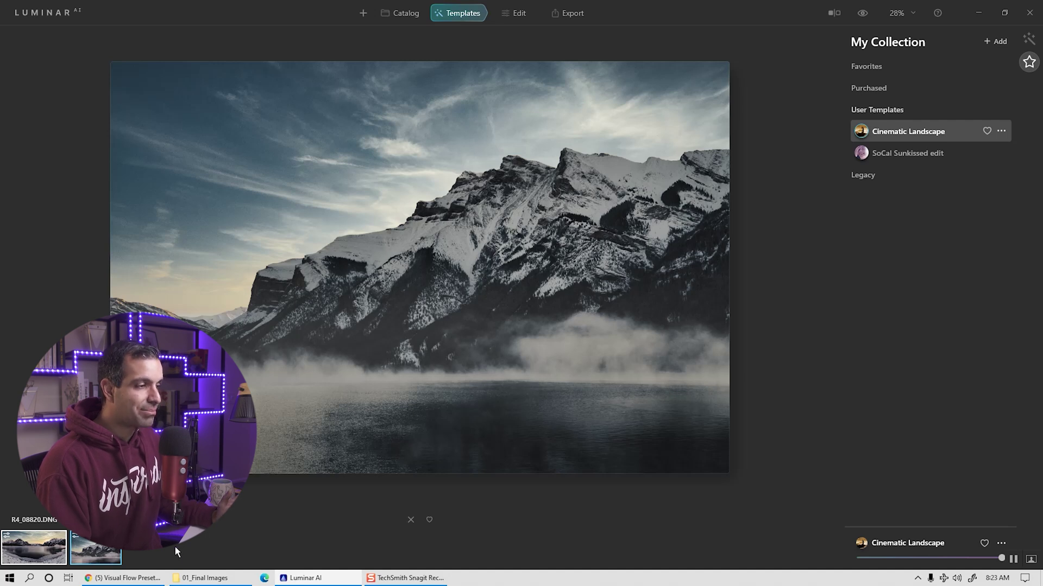
Switch to the R4_08819-PAN lake panorama carrying the Cinematic Landscape template.
{"action": "left_click", "coordinate": [36, 551]}
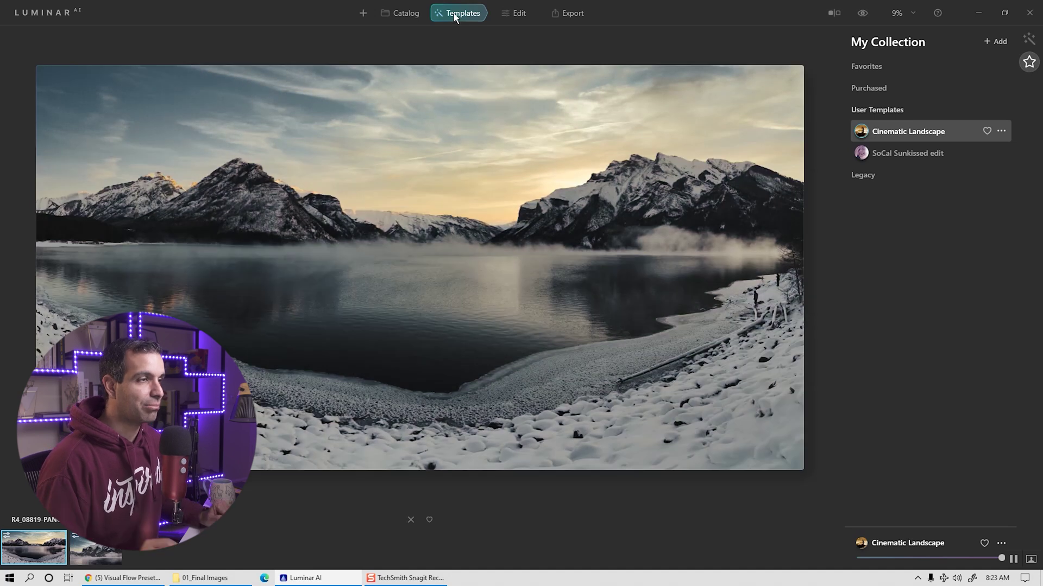
Set the panorama's Smart Contrast to -40 and Shadows to 15, briefly comparing the other photo.
{"action": "left_click", "coordinate": [509, 15]}
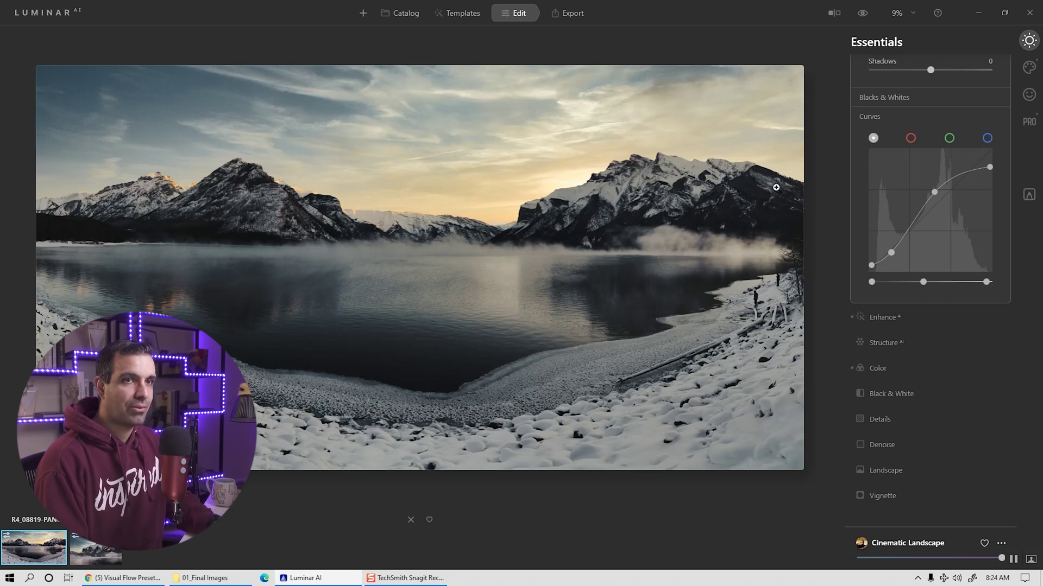
{"action": "scroll", "coordinate": [898, 150], "scroll_direction": "up", "scroll_amount": 3}
{"action": "left_click_drag", "start_coordinate": [930, 179], "coordinate": [919, 181]}
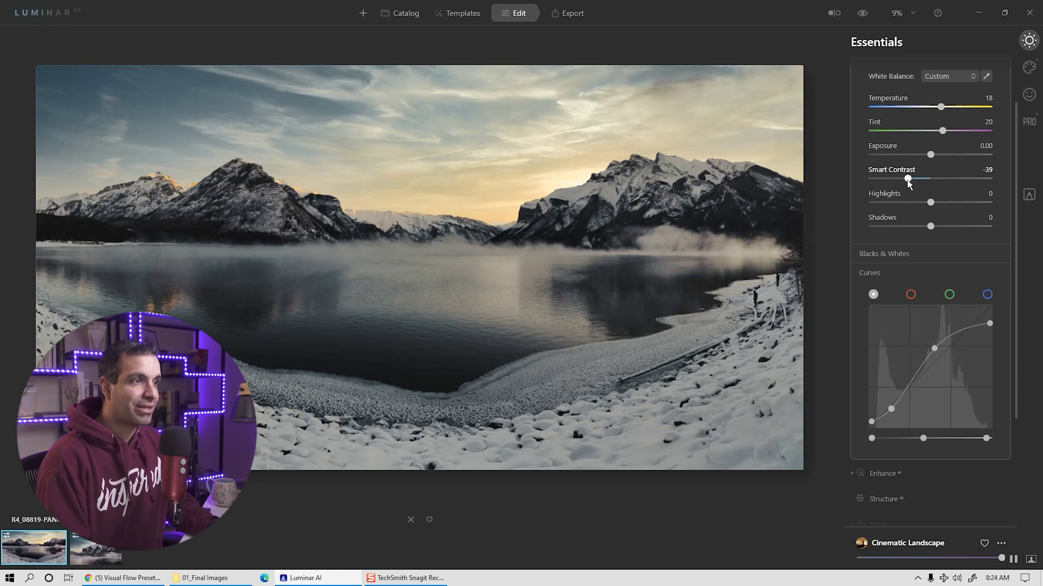
{"action": "left_click_drag", "start_coordinate": [899, 181], "coordinate": [908, 185]}
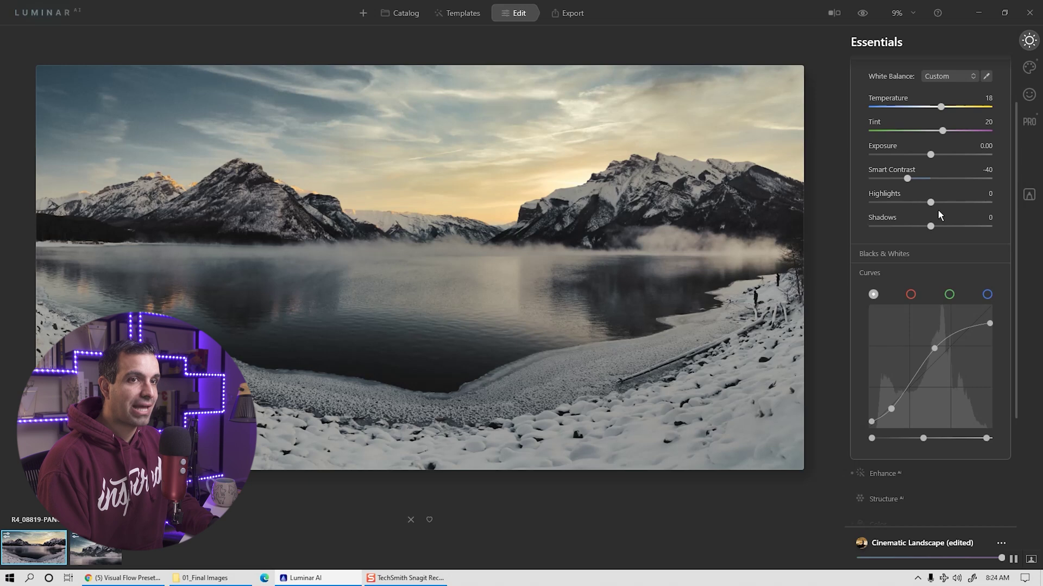
{"action": "left_click_drag", "start_coordinate": [930, 225], "coordinate": [942, 226]}
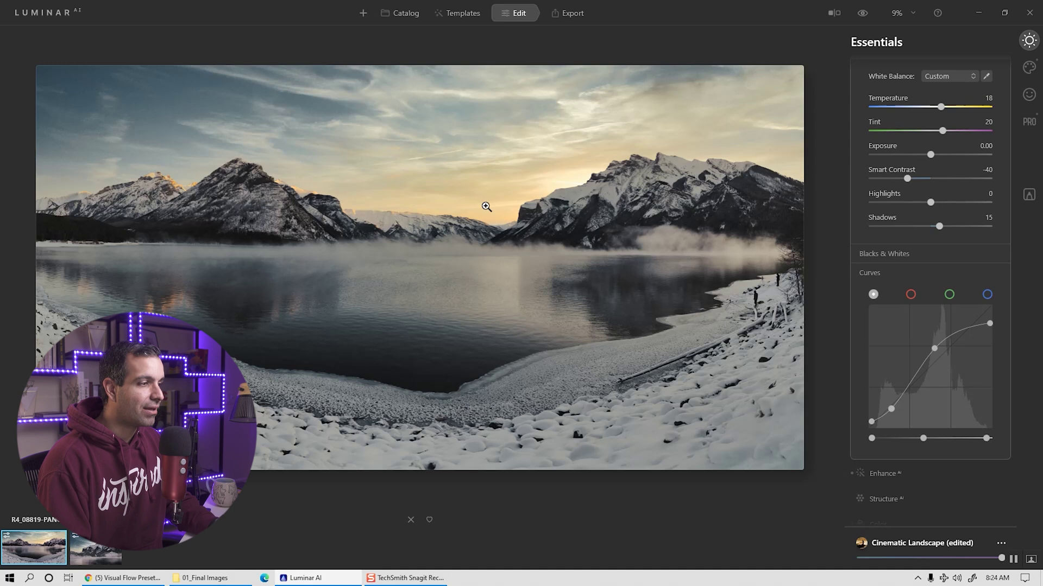
{"action": "left_click", "coordinate": [91, 559]}
{"action": "left_click", "coordinate": [48, 556]}
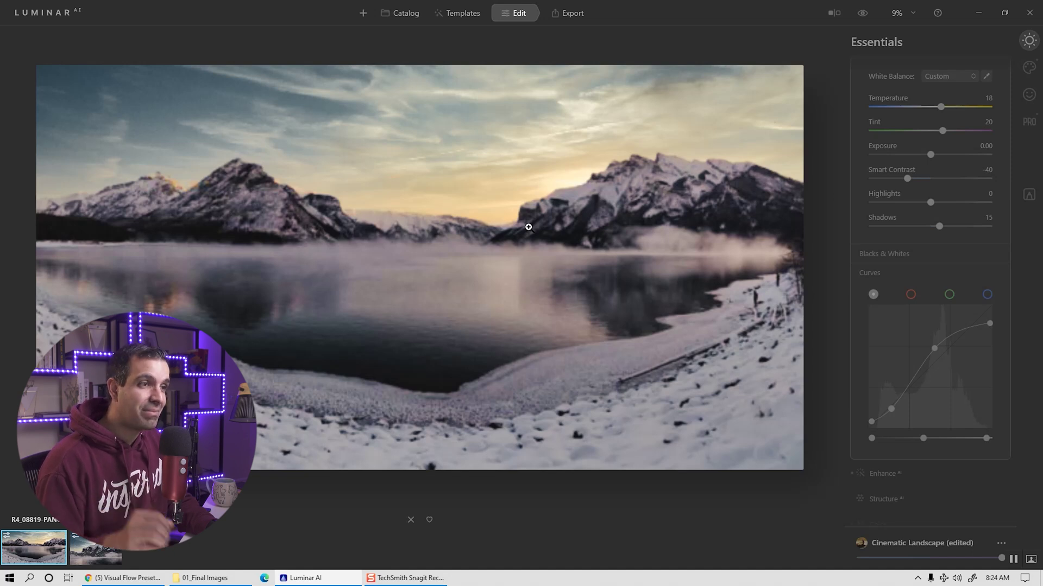
{"action": "scroll", "coordinate": [877, 367], "scroll_direction": "down", "scroll_amount": 3}
Set HSL Saturation Orange to -75 and Yellow to -12, then compare before and after.
{"action": "left_click", "coordinate": [877, 367]}
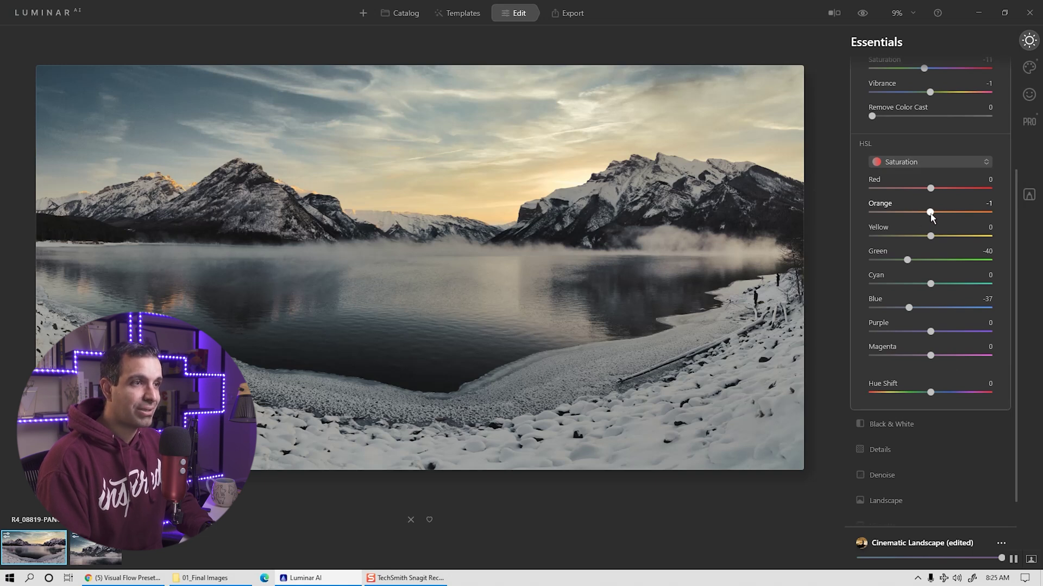
{"action": "left_click_drag", "start_coordinate": [916, 216], "coordinate": [912, 237]}
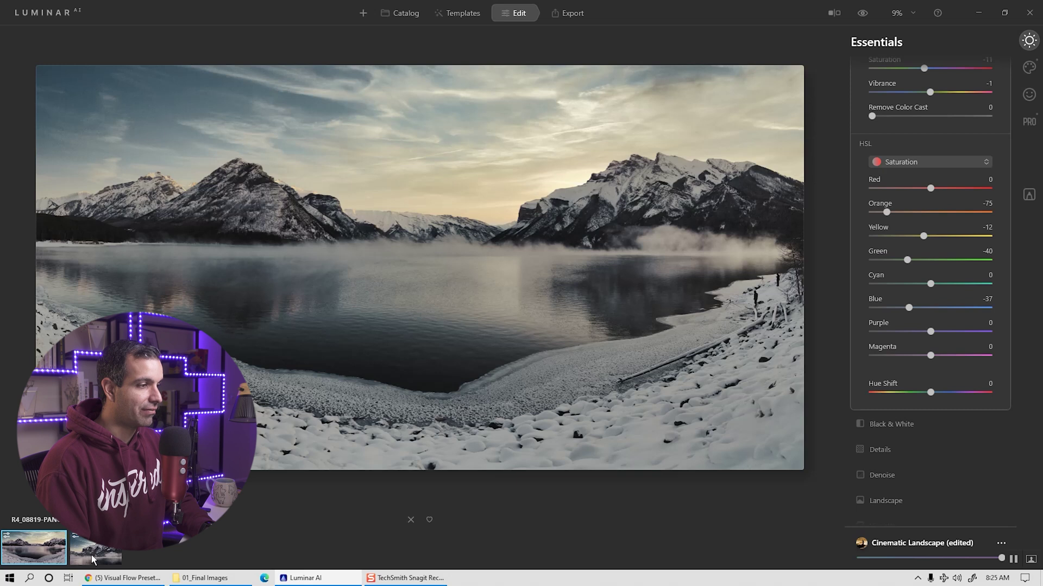
{"action": "key", "text": "backslash"}
{"action": "key", "text": "backslash"}
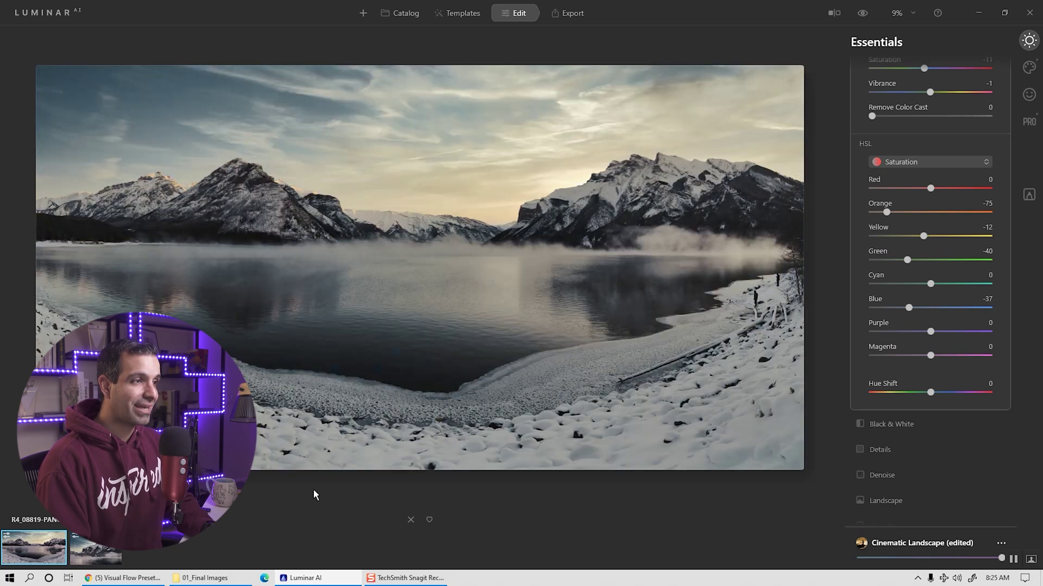
{"action": "key", "text": "backslash"}
{"action": "key", "text": "backslash"}
{"action": "key", "text": "backslash"}
{"action": "key", "text": "backslash"}
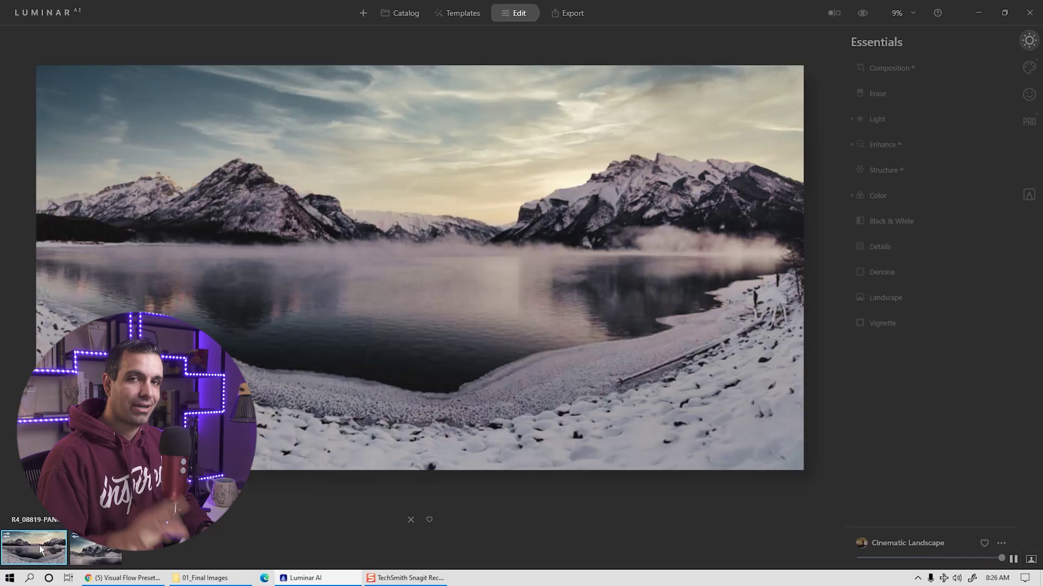
Switch back to the R4_08820.DNG foggy mountain lake photo in the filmstrip.
{"action": "left_click", "coordinate": [96, 545]}
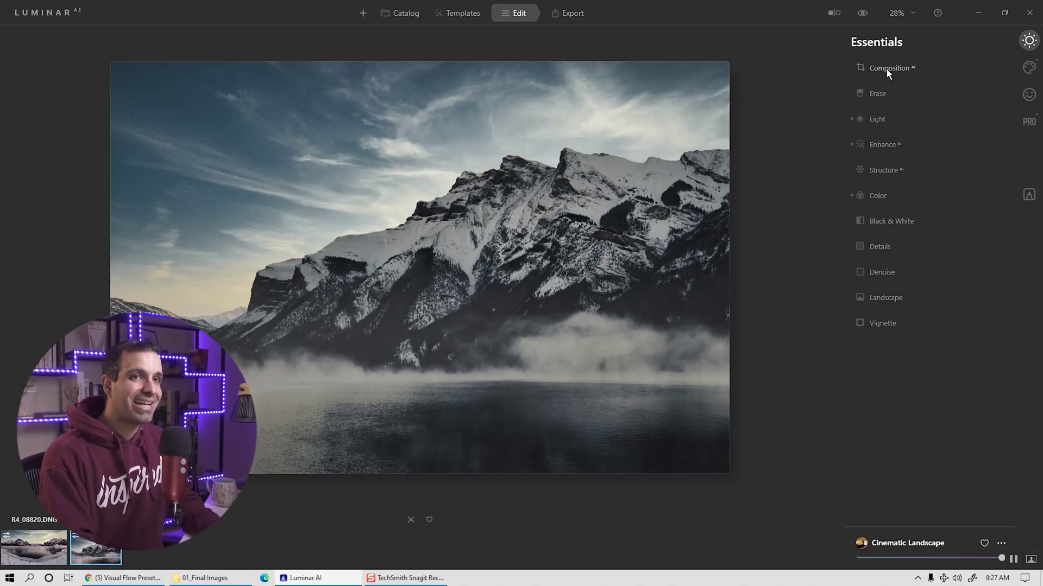
Apply Composition AI's automatically suggested 2:3 crop to the mountain lake photo.
{"action": "left_click", "coordinate": [886, 70]}
{"action": "left_click", "coordinate": [923, 99]}
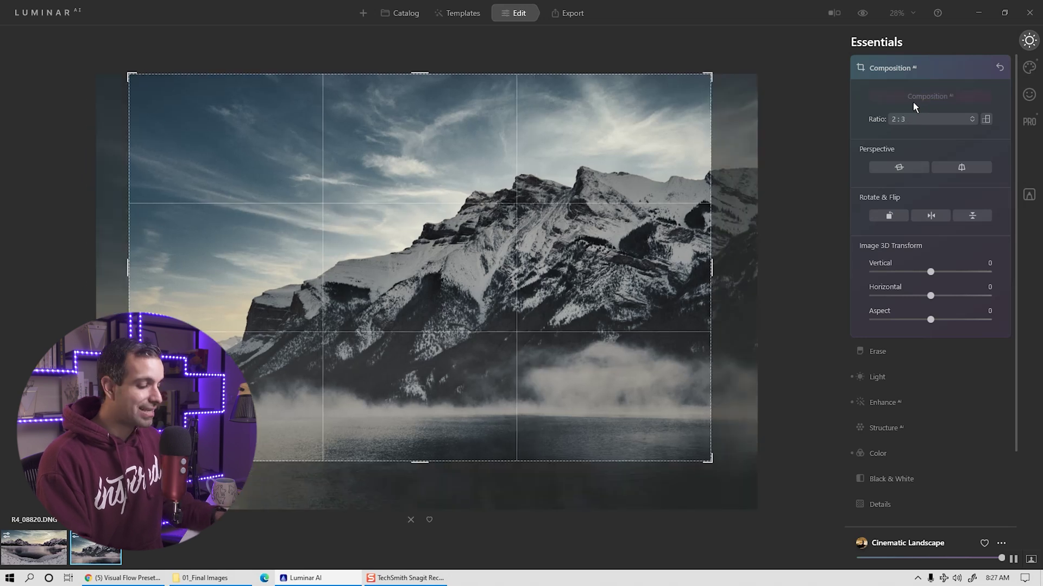
{"action": "key", "text": "Return"}
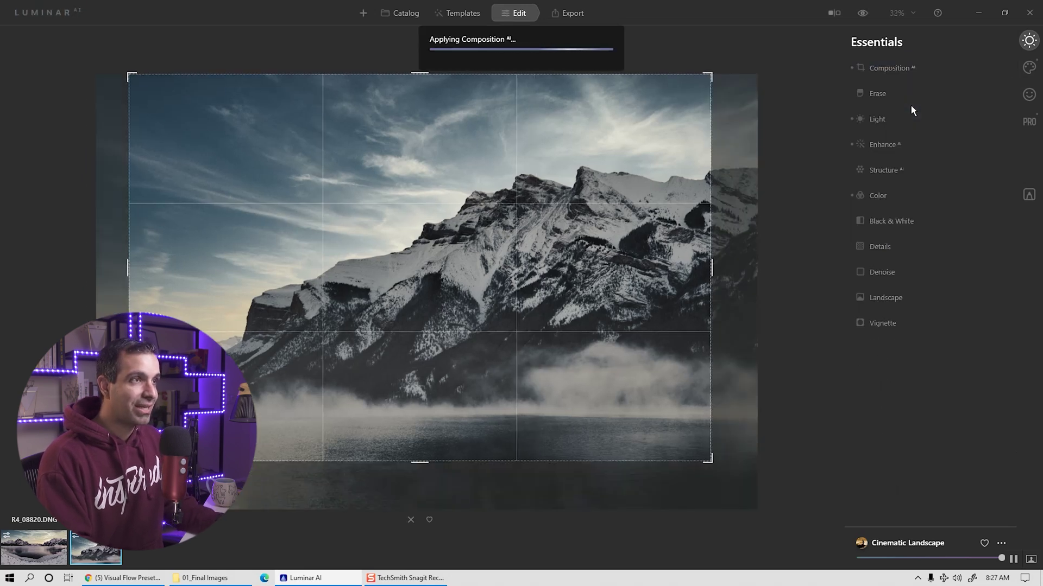